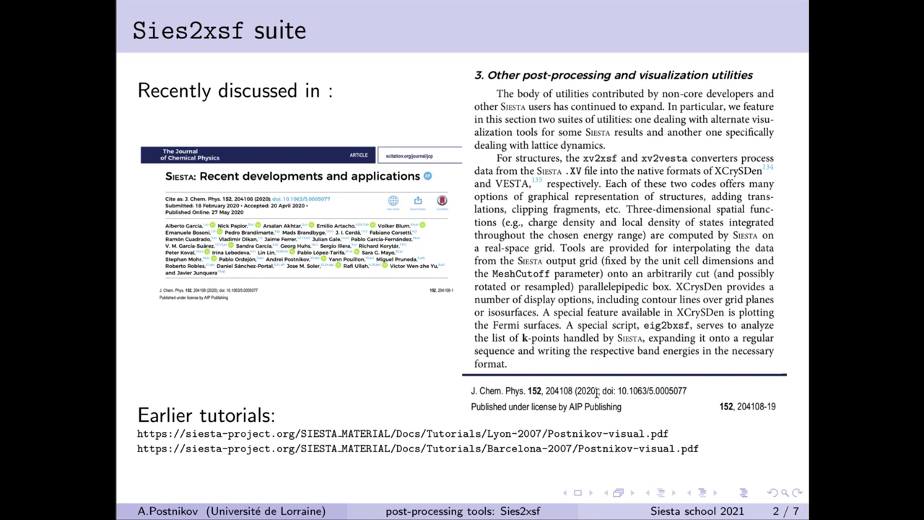
Advance to slide 3, the table of Sies2xsf tools with their input and output formats.
key(Right)
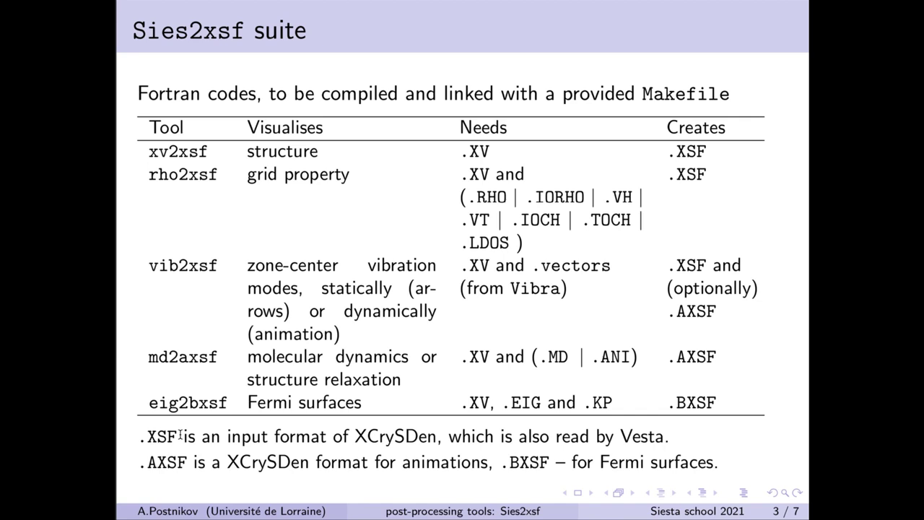
key(Right)
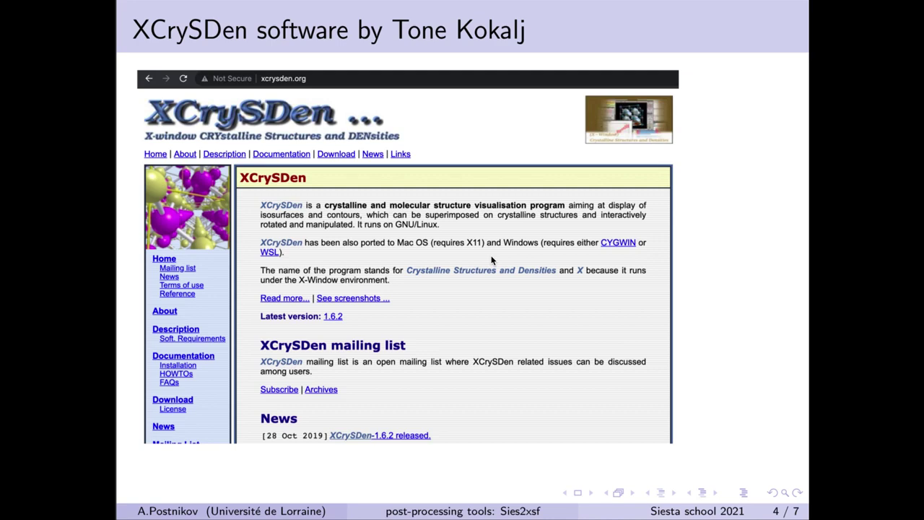
Reveal the XCrySDen developer info, then advance to slide 5 about VESTA.
key(Right)
key(Right)
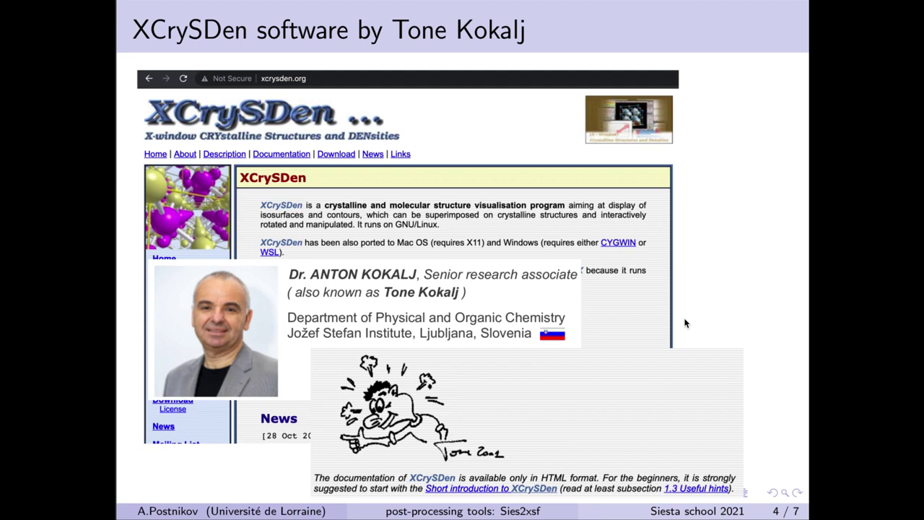
key(Right)
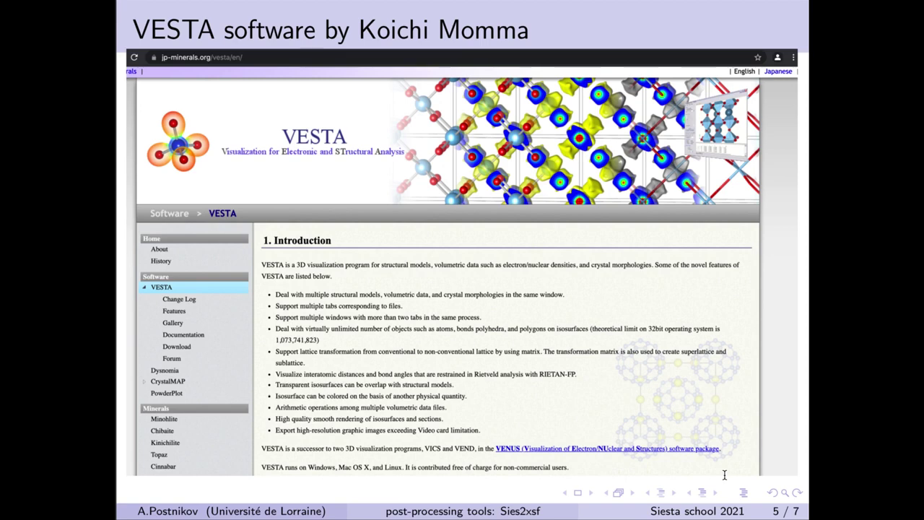
Advance to slide 6, the Sies2xsf howto.
key(Right)
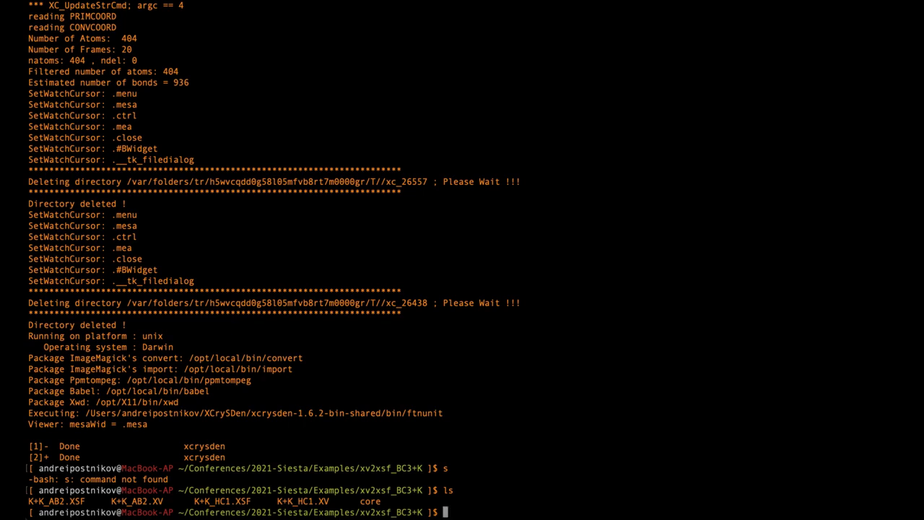
Regenerate K+K_AB2.XSF with xv2xsf, overwriting the old file, then enter 'xcrysden &'.
text(xv2xsf)
key(Return)
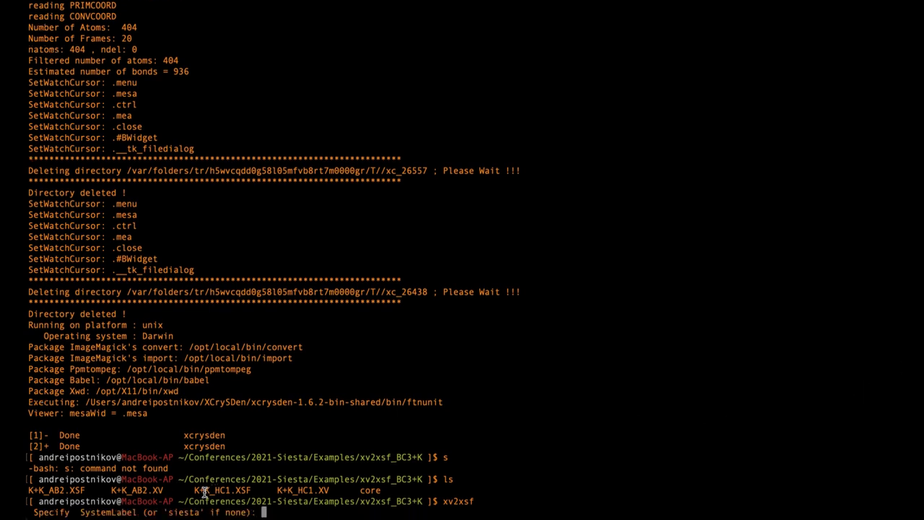
drag(112, 490, 149, 490)
middle_click(149, 490)
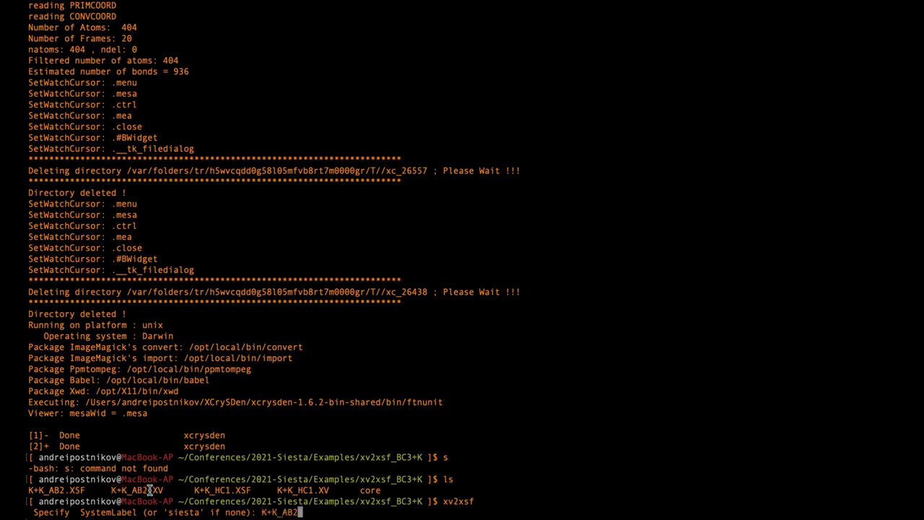
key(Return)
text(y)
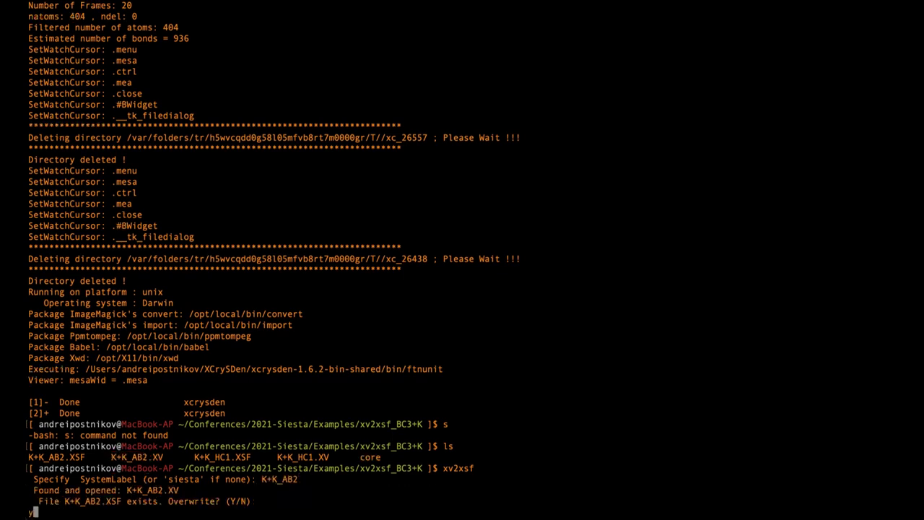
key(Return)
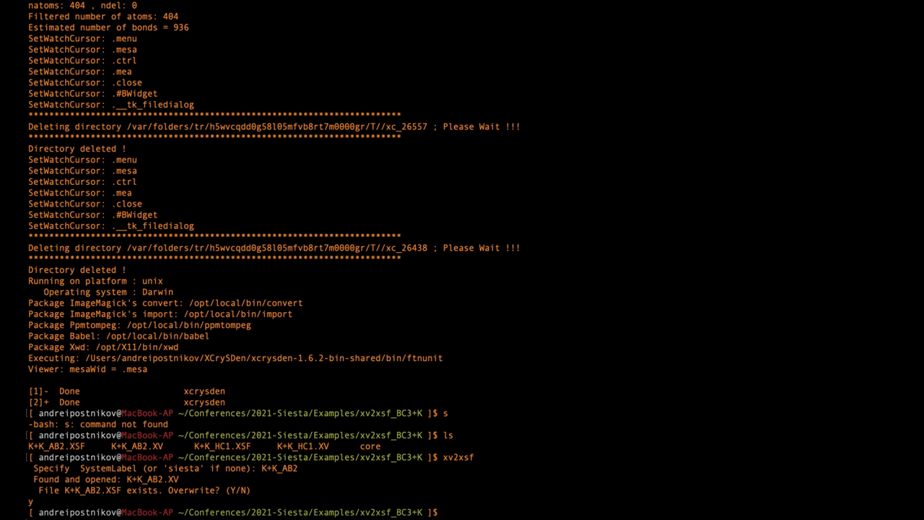
text(xcrys)
text(den &)
Launch XCrySDen, open K+K_AB2.XSF and tilt it to show the 3-D cell.
key(Return)
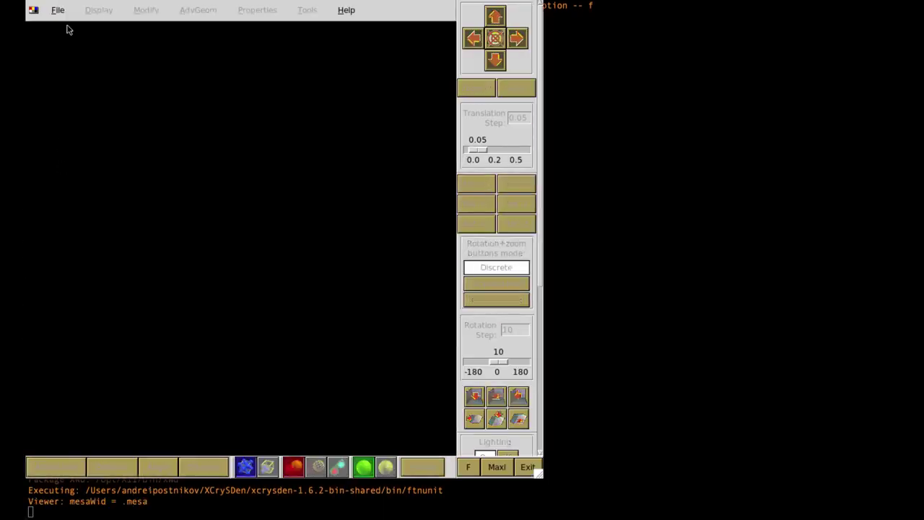
click(63, 15)
mouse_move(85, 57)
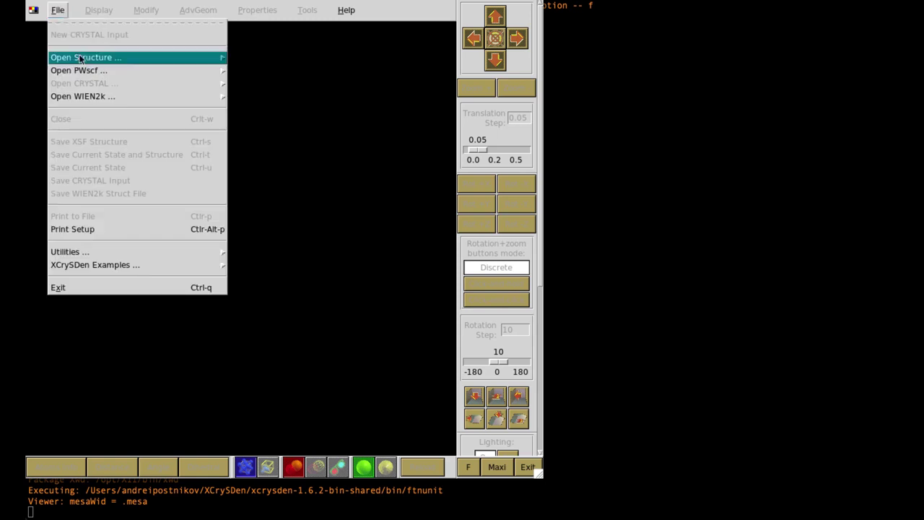
click(320, 63)
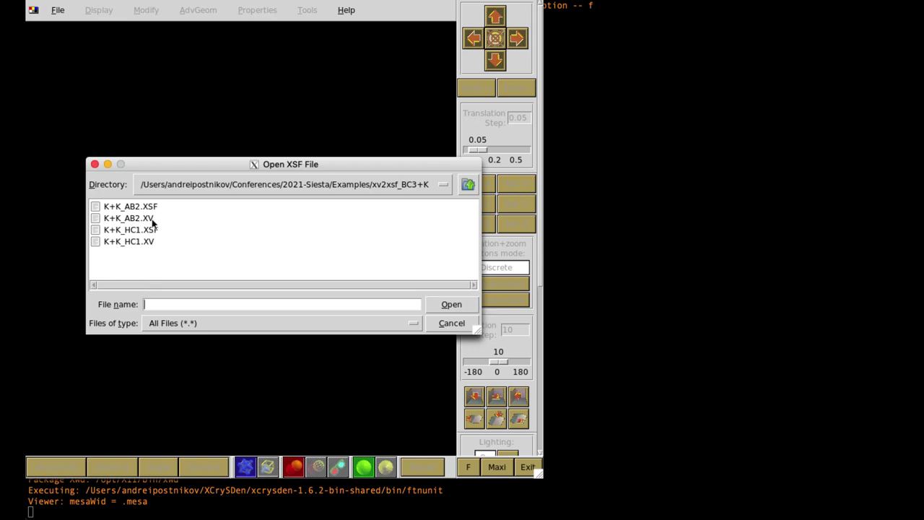
click(129, 206)
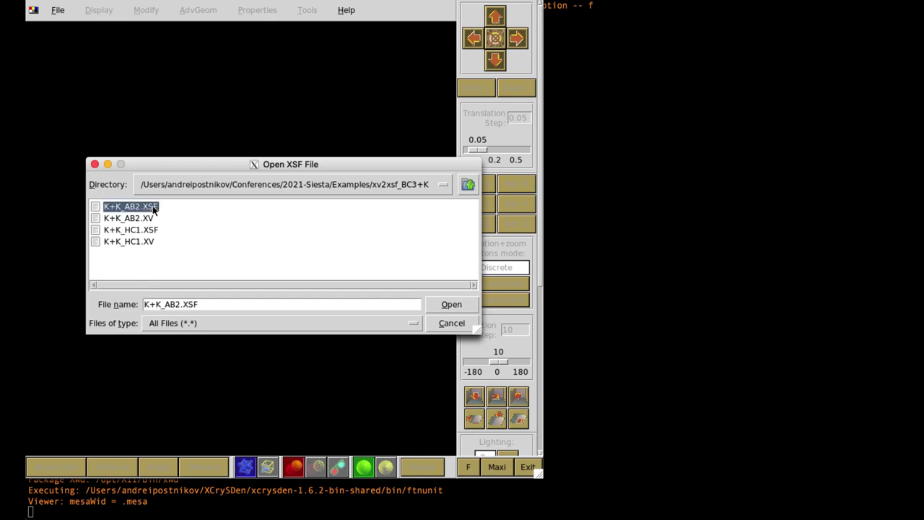
click(446, 304)
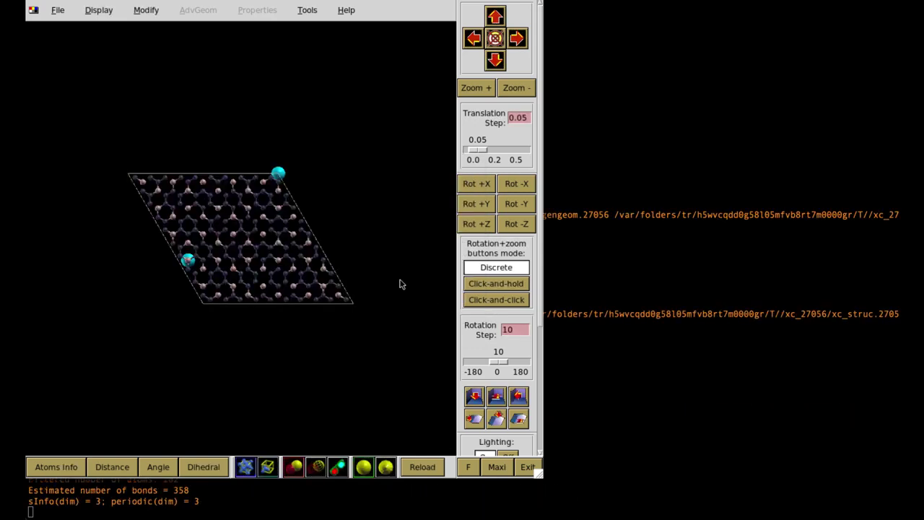
mouse_move(400, 284)
mouse_down()
mouse_move(394, 166)
mouse_move(394, 188)
mouse_move(404, 181)
mouse_up()
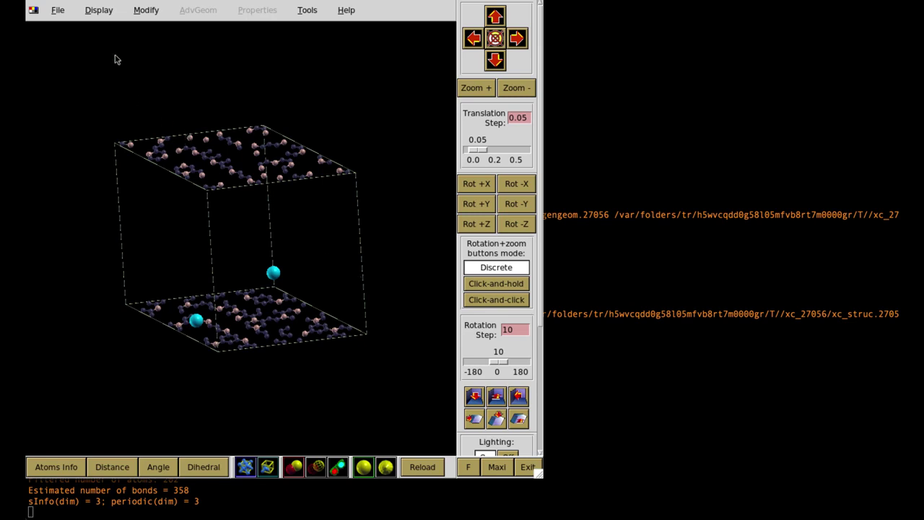
click(148, 10)
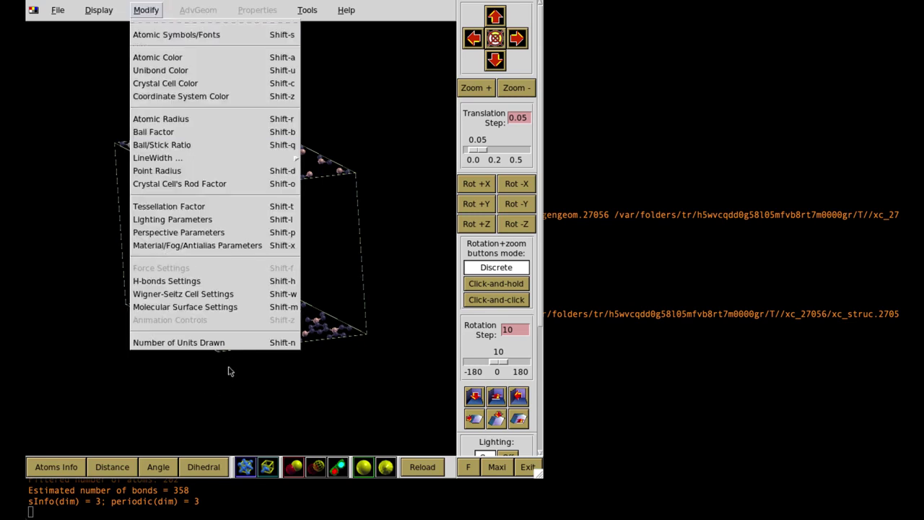
Draw two cells stacked vertically and rotate to inspect them.
click(248, 344)
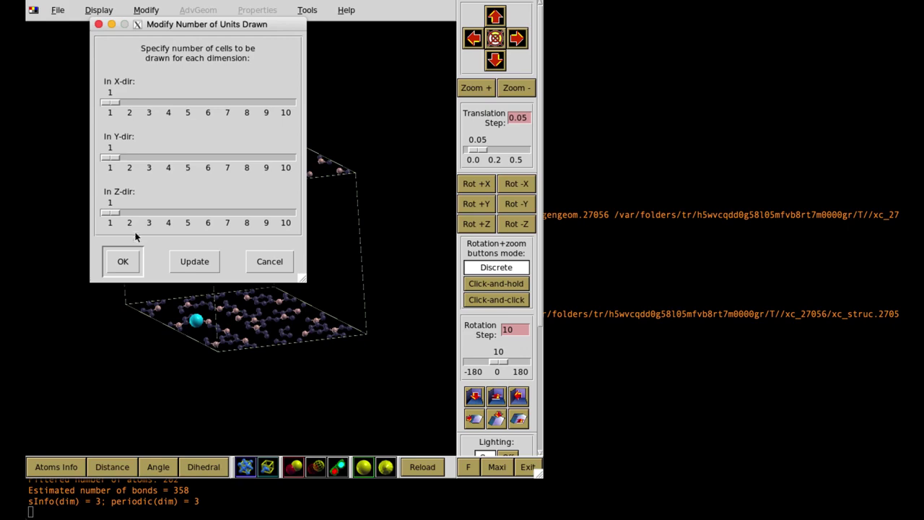
click(122, 260)
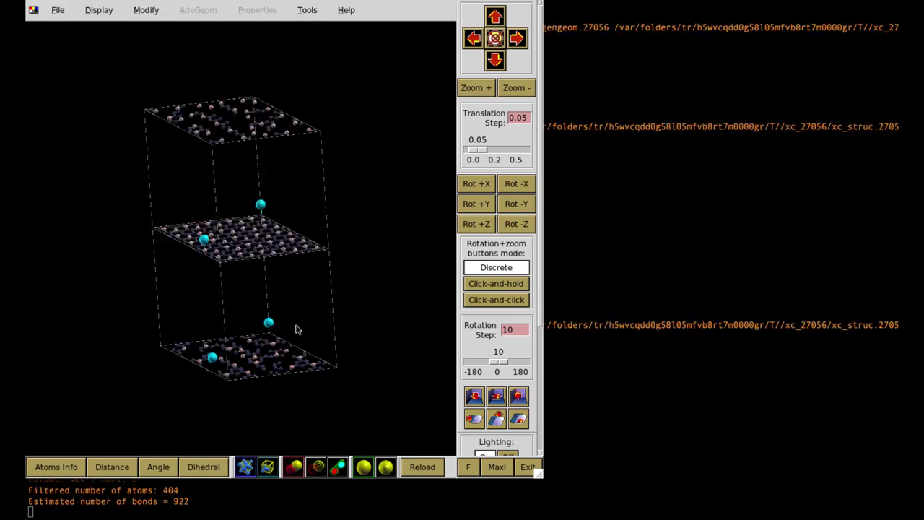
mouse_move(367, 337)
mouse_down()
mouse_move(252, 326)
mouse_move(363, 320)
mouse_move(315, 246)
mouse_move(368, 371)
mouse_up()
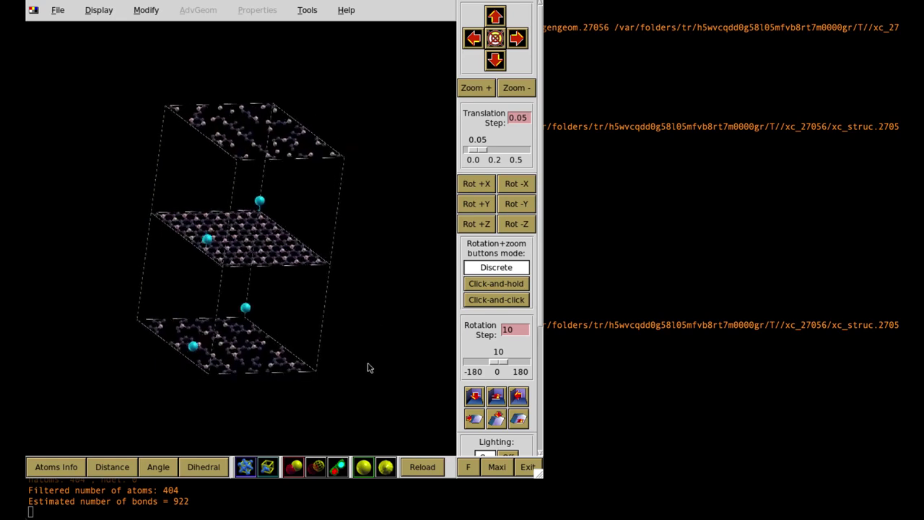
Make the background white, zoom in twice, reorient the structure, and exit XCrySDen.
click(34, 9)
click(46, 42)
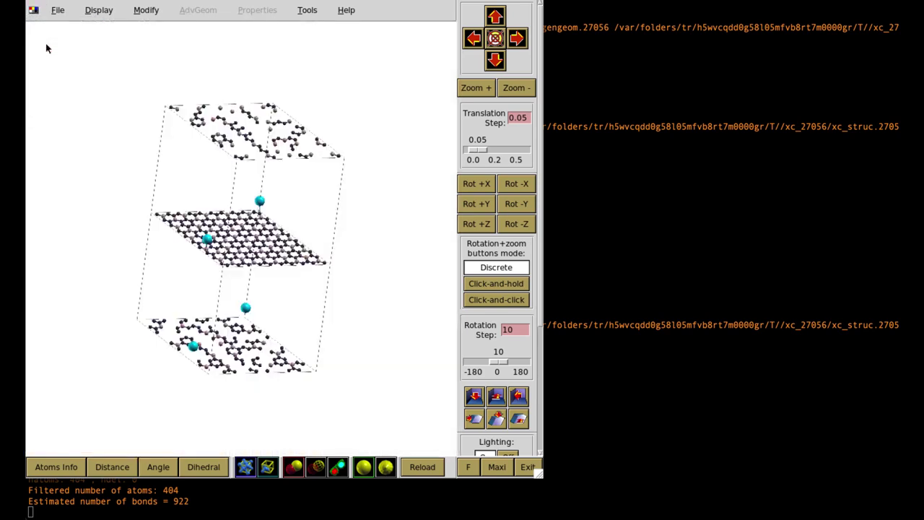
click(478, 89)
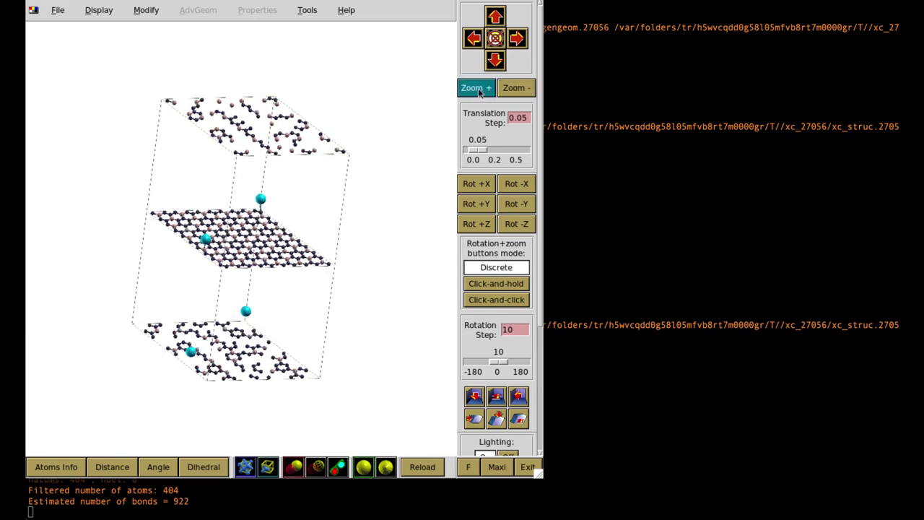
click(478, 88)
mouse_move(423, 299)
mouse_down()
mouse_move(318, 289)
mouse_move(405, 273)
mouse_move(404, 288)
mouse_move(378, 310)
mouse_move(402, 365)
mouse_move(412, 282)
mouse_move(394, 268)
mouse_move(388, 274)
mouse_move(423, 287)
mouse_up()
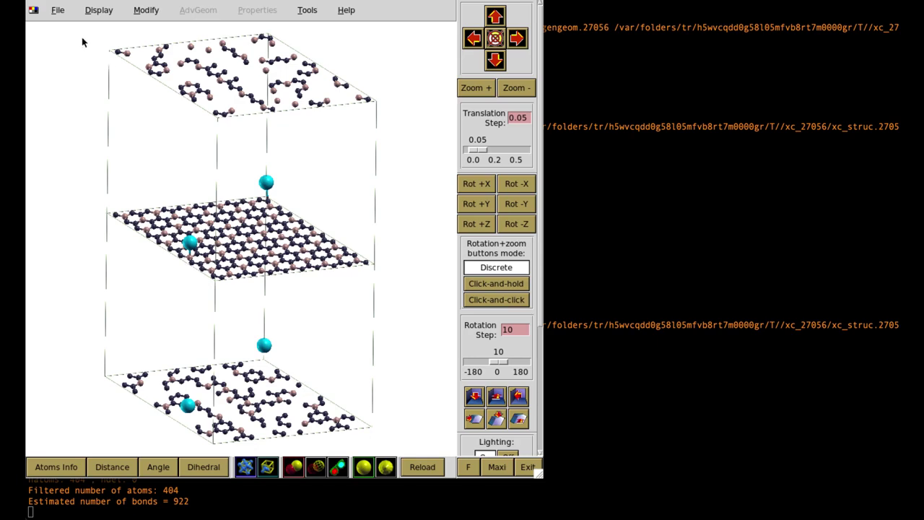
click(59, 14)
click(61, 289)
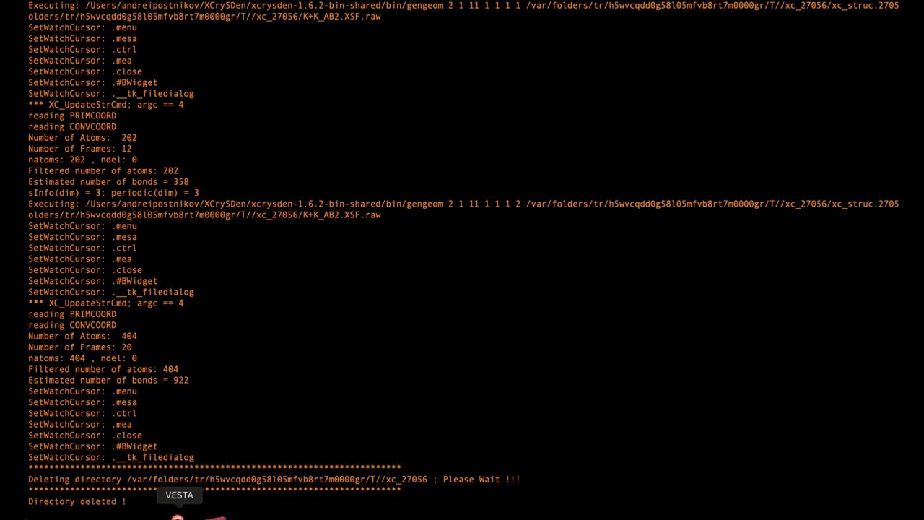
Launch VESTA and open K+K_AB2.XSF from Examples/xv2xsf_BC3+K.
click(177, 515)
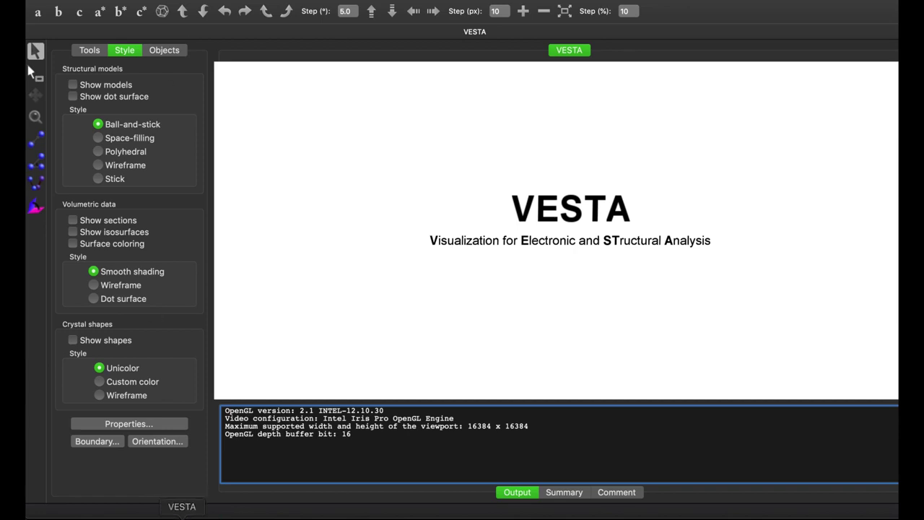
click(116, 2)
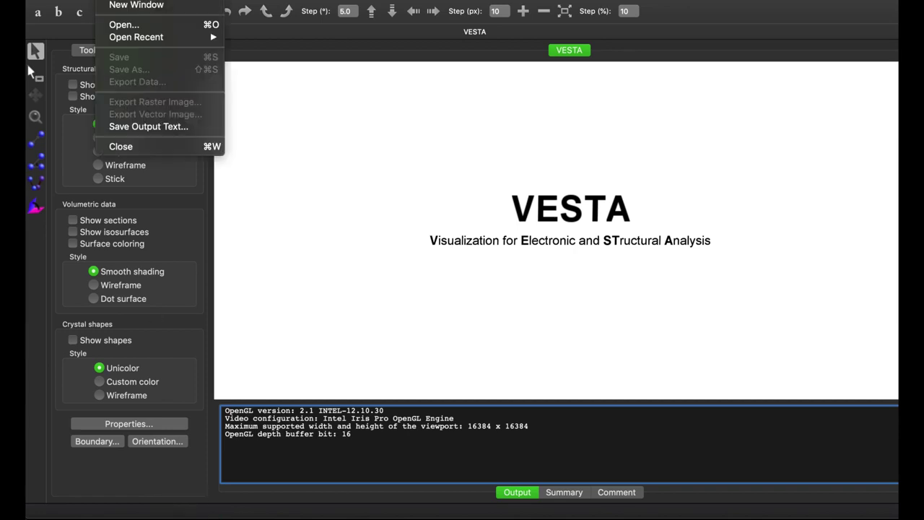
click(118, 26)
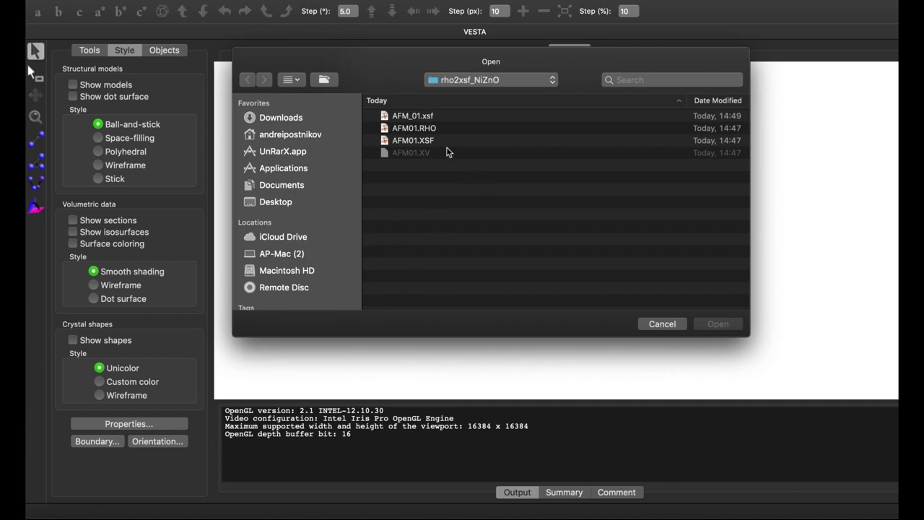
click(552, 80)
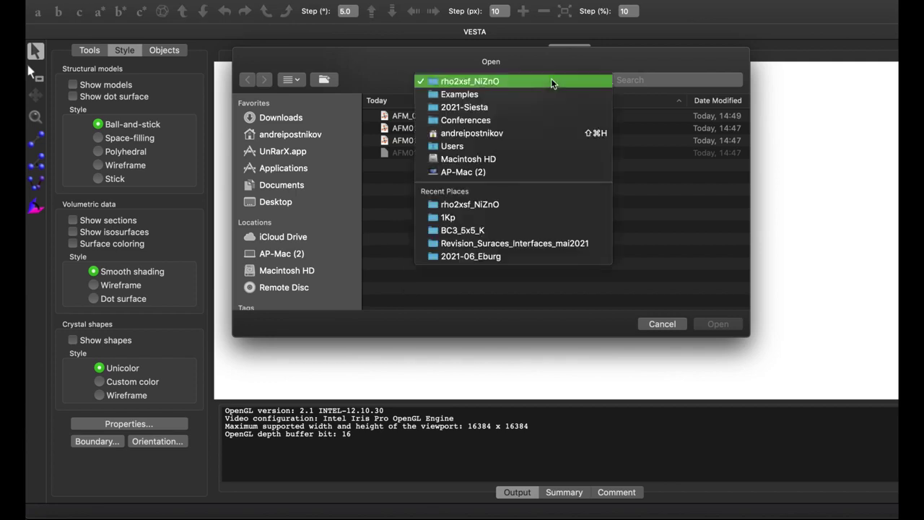
click(535, 95)
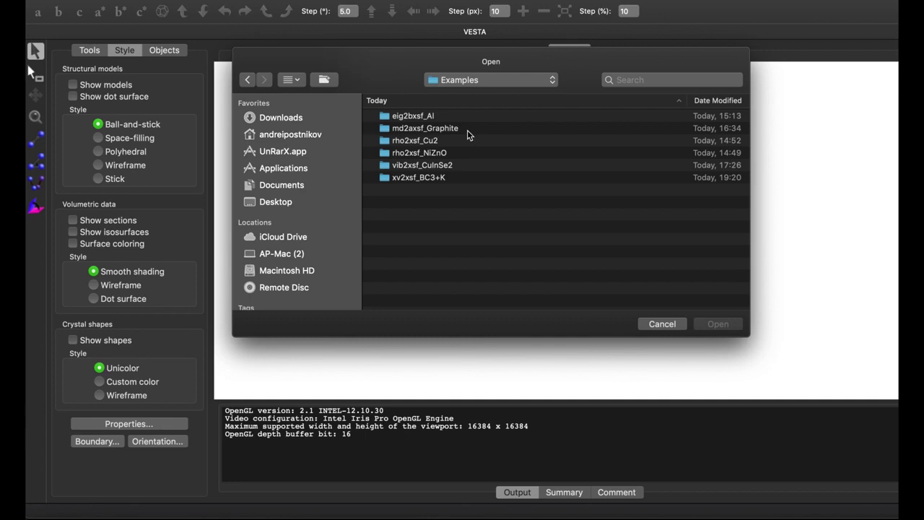
double_click(442, 177)
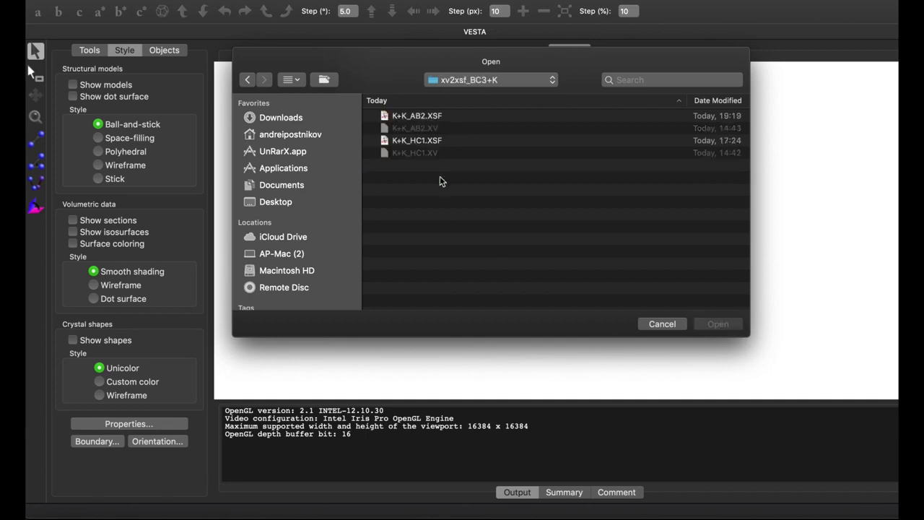
click(448, 118)
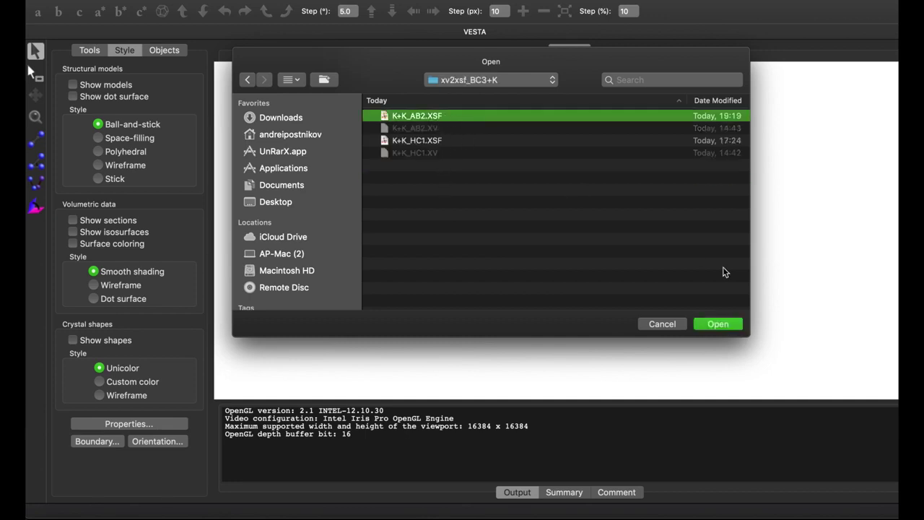
click(715, 326)
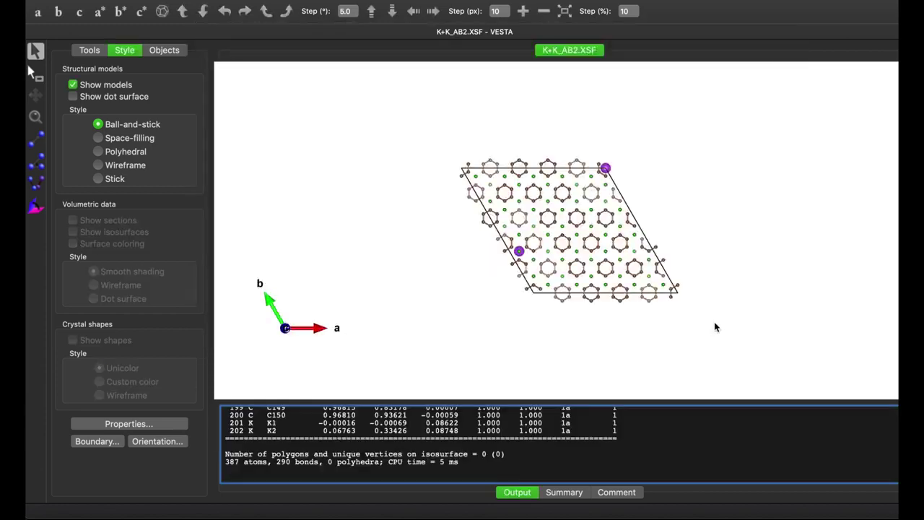
Rotate the K+K_AB2 structure in VESTA into an oblique 3-D view.
mouse_move(713, 320)
mouse_down()
mouse_move(684, 200)
mouse_move(748, 205)
mouse_move(726, 183)
mouse_move(742, 190)
mouse_up()
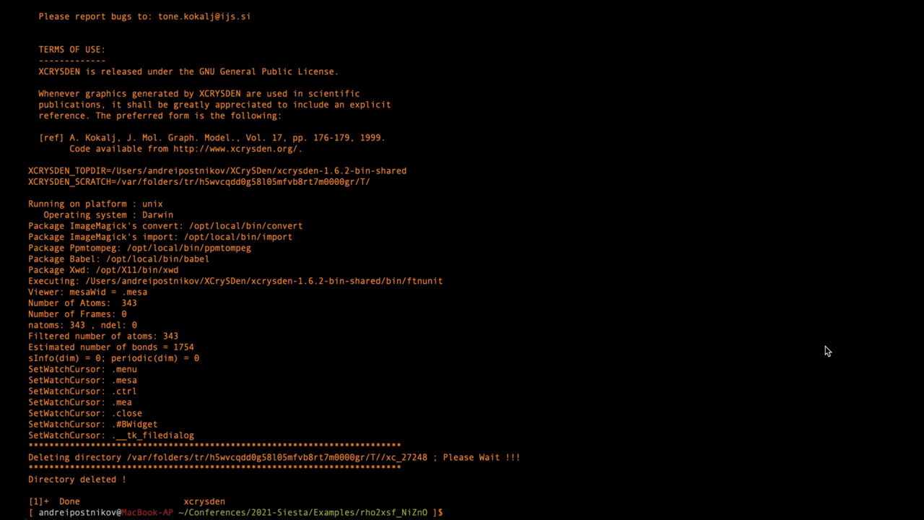
List the NiZnO example files, then run rho2xsf with system label AFM01.
text( ls)
key(Return)
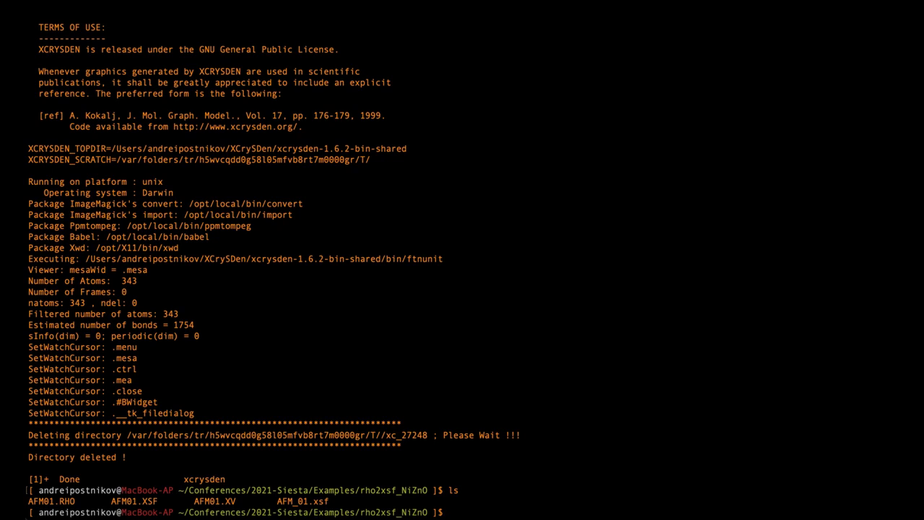
text(rho2)
text(xsf)
key(Return)
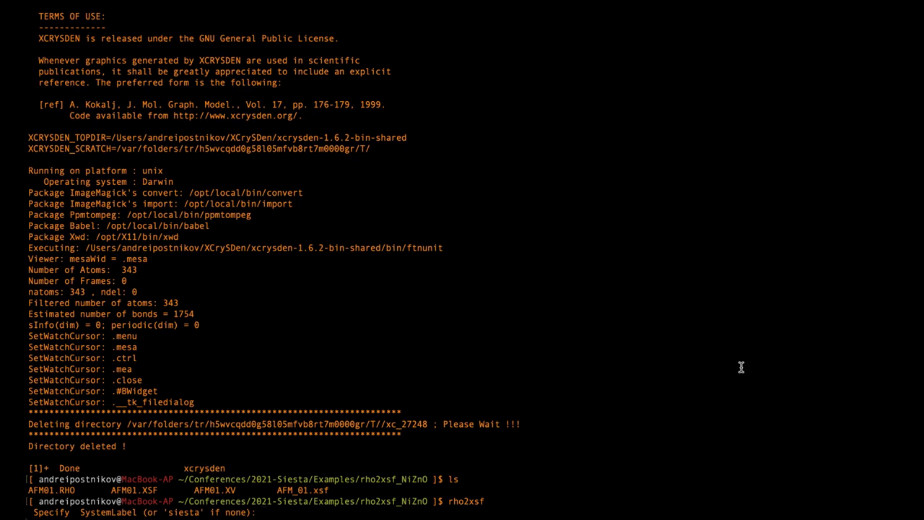
text(A)
text(FM0)
text(1)
key(Return)
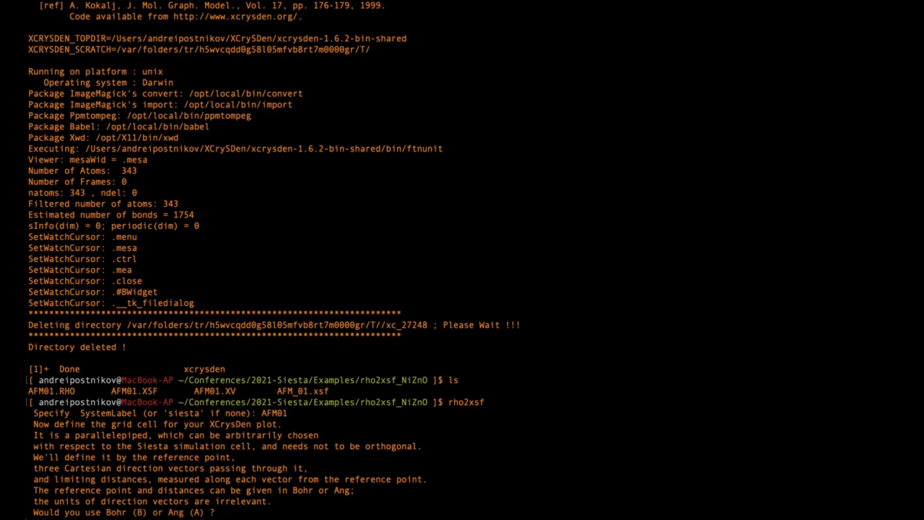
Choose Ångström units, origin 0 0 0, and first vector 1 0 0 spanning -8 to 8.
text(A)
key(Return)
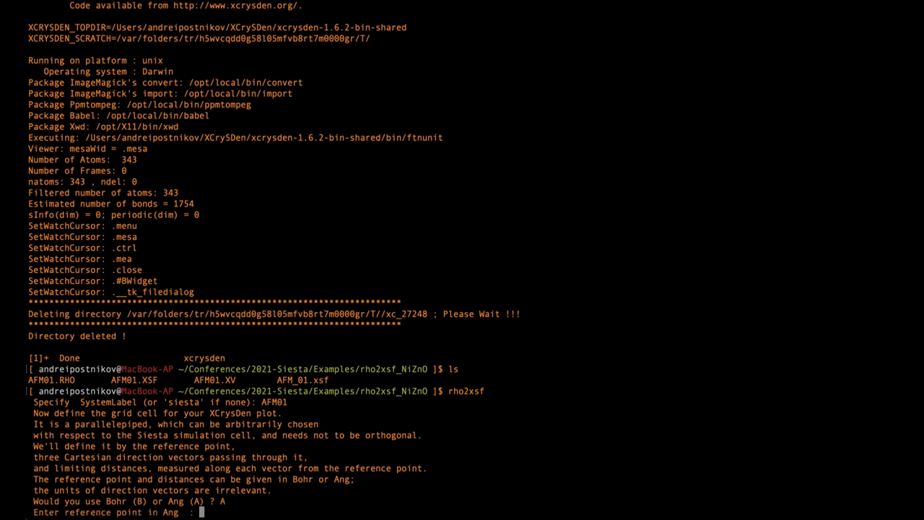
text(0 )
text(0 0)
key(Return)
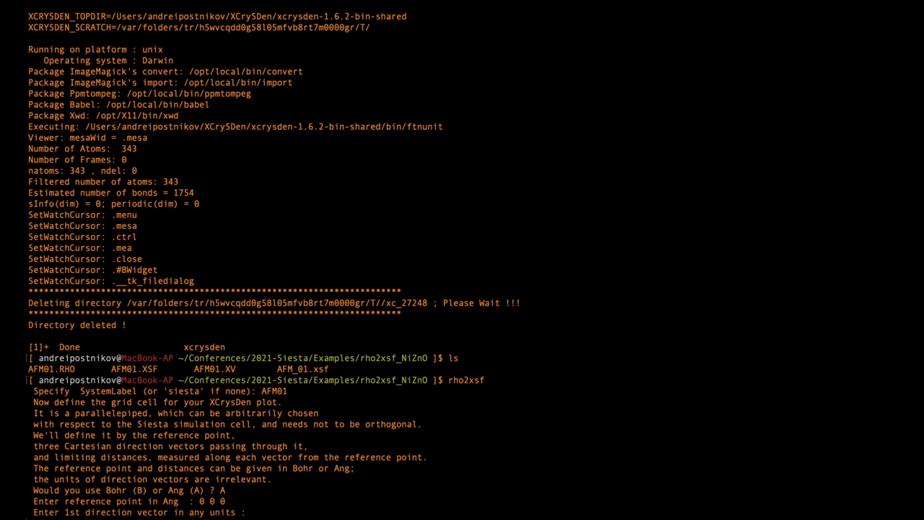
text(1 )
text(0 0)
key(Return)
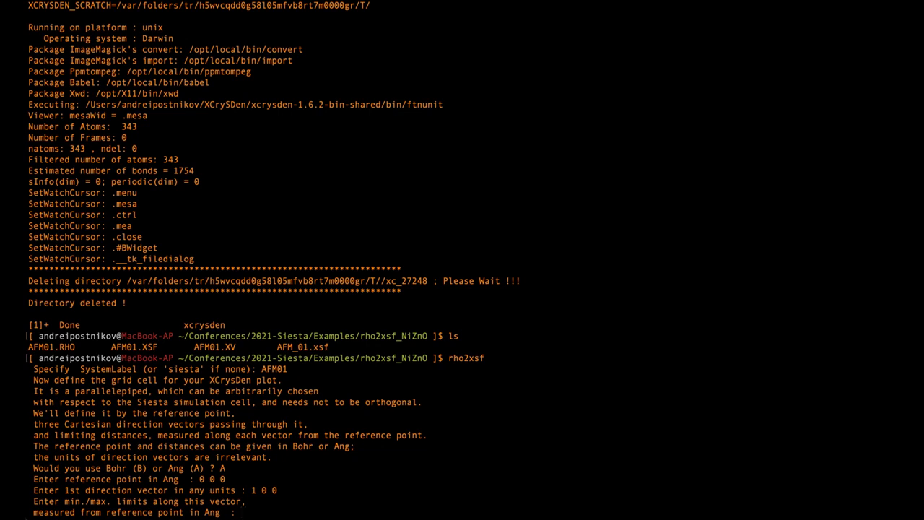
text(-8)
text(8)
key(Return)
Set vectors 0 1 0 and 0 0 1, each spanning -8 to 8 Å.
text(0)
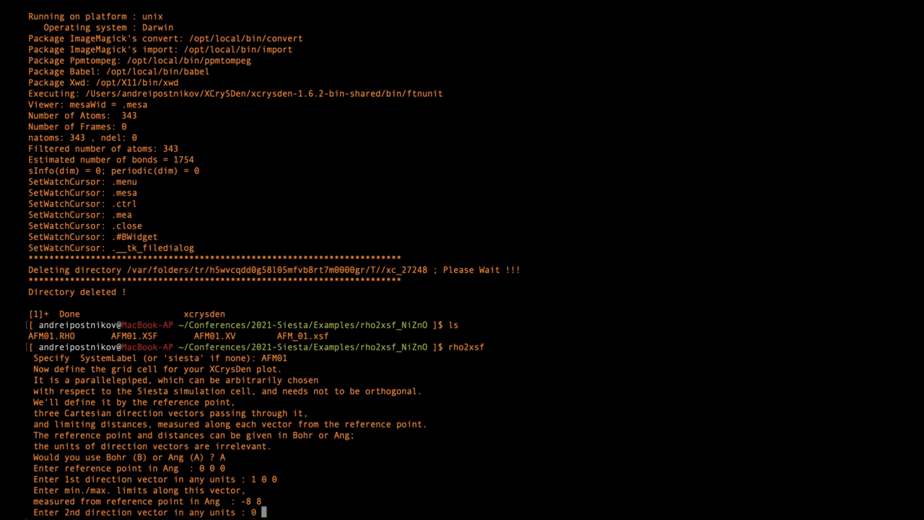
text( 1 0)
key(Return)
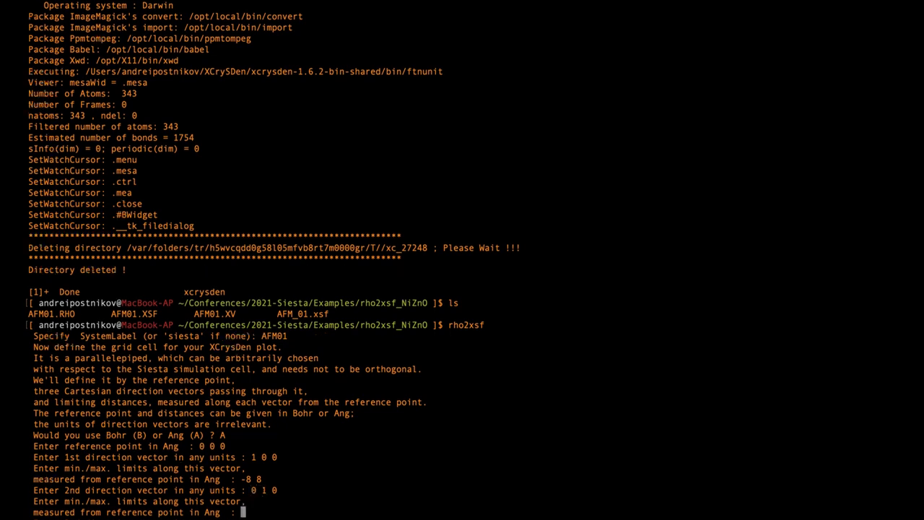
text(-8 )
text(8)
key(Return)
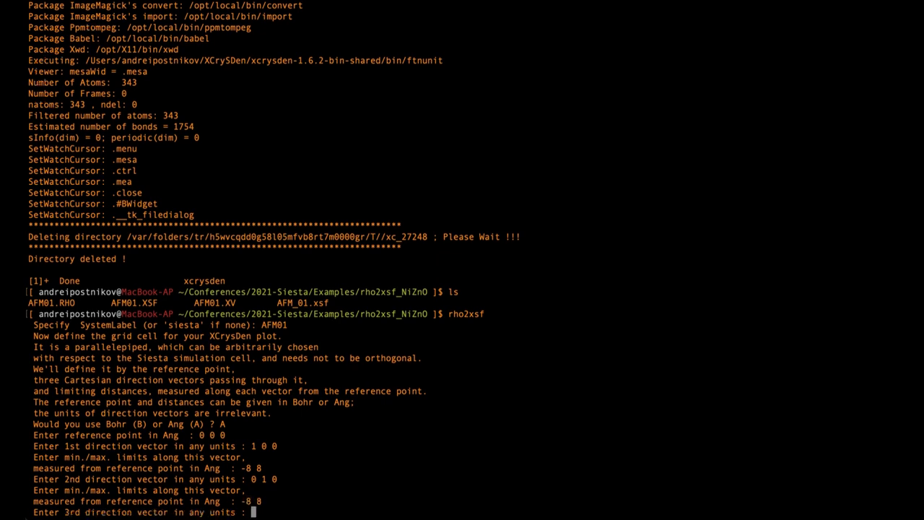
text(0 0)
text( 1)
key(Return)
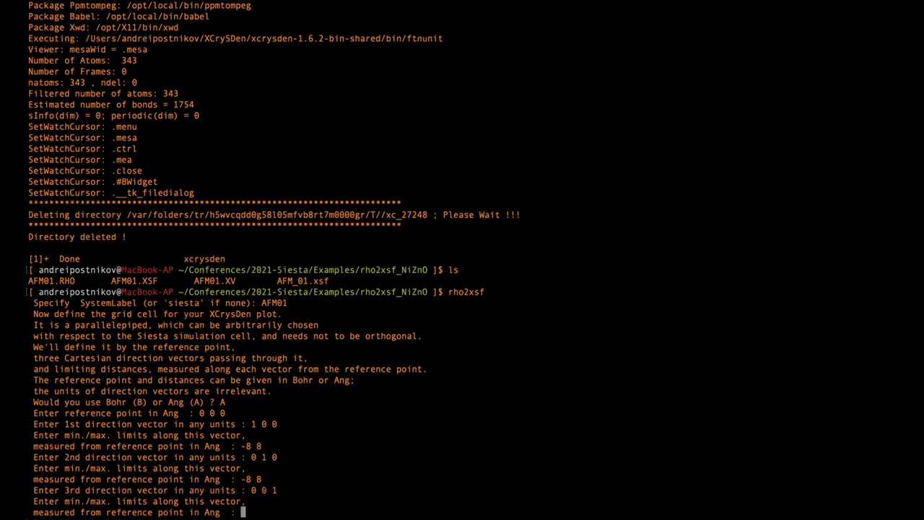
text(-8 8)
key(Return)
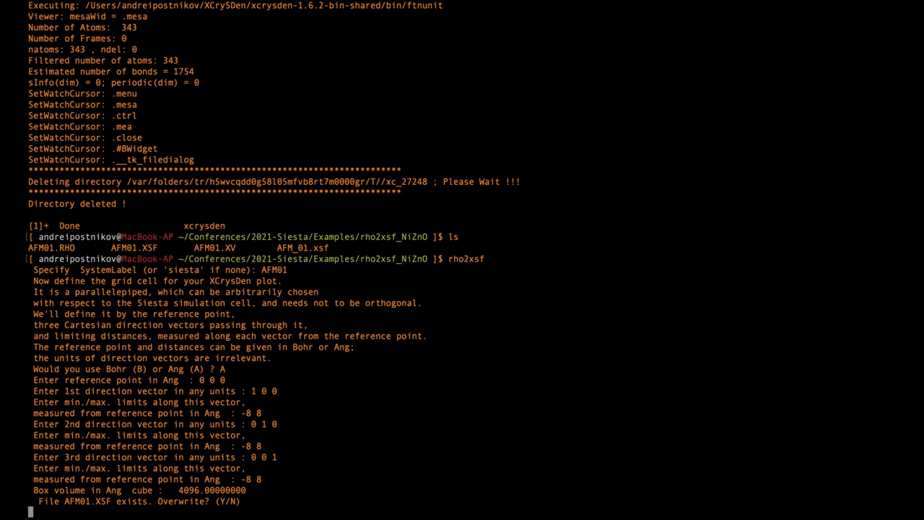
Overwrite AFM01.XSF and add the RHO density on a 60×60×60 grid.
text(y)
key(Return)
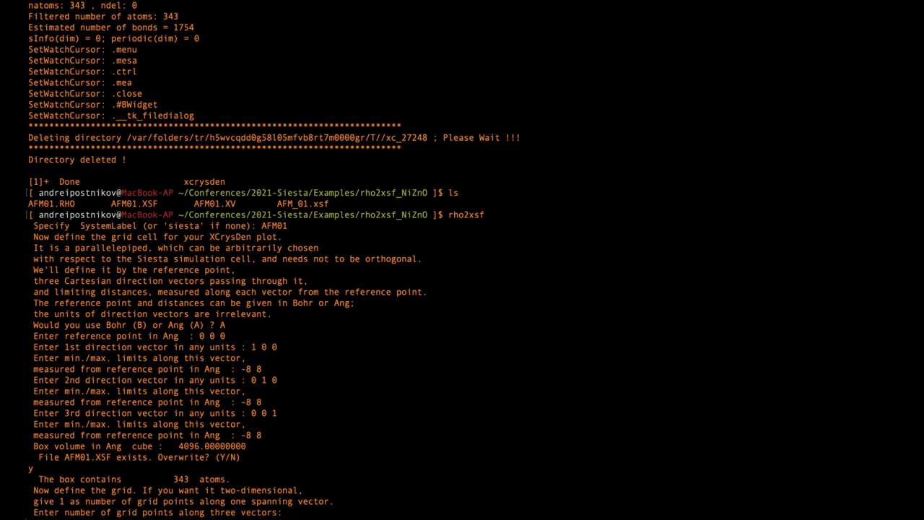
text(60 )
text(60 60)
key(Return)
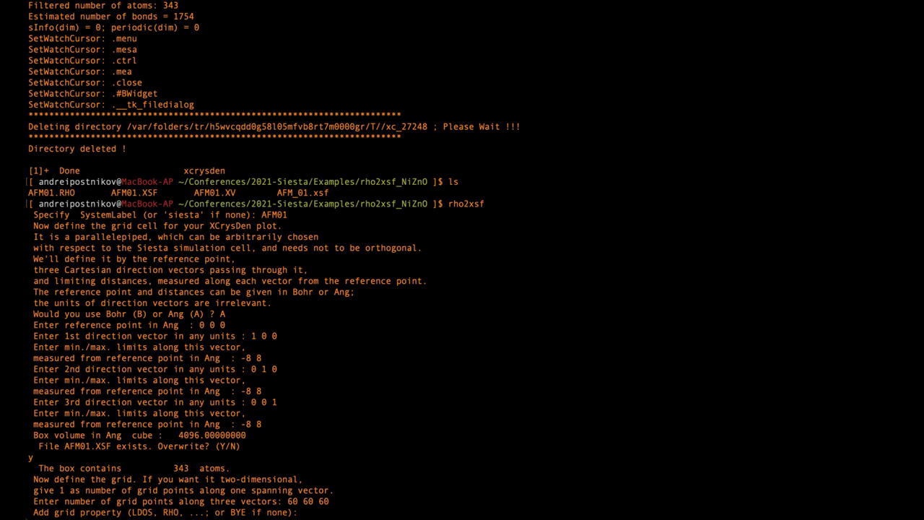
text(RHO)
key(Return)
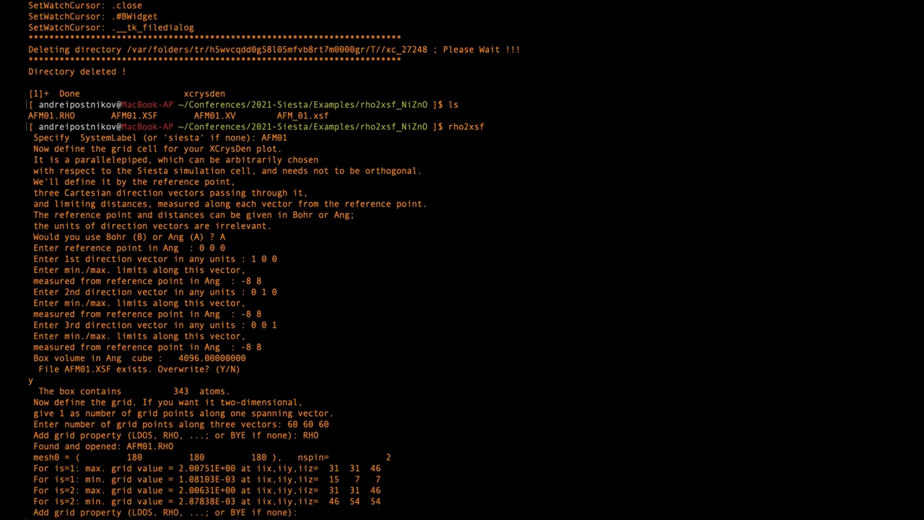
Quit rho2xsf without further grid properties and launch XCrySDen from the shell.
text(q)
key(Return)
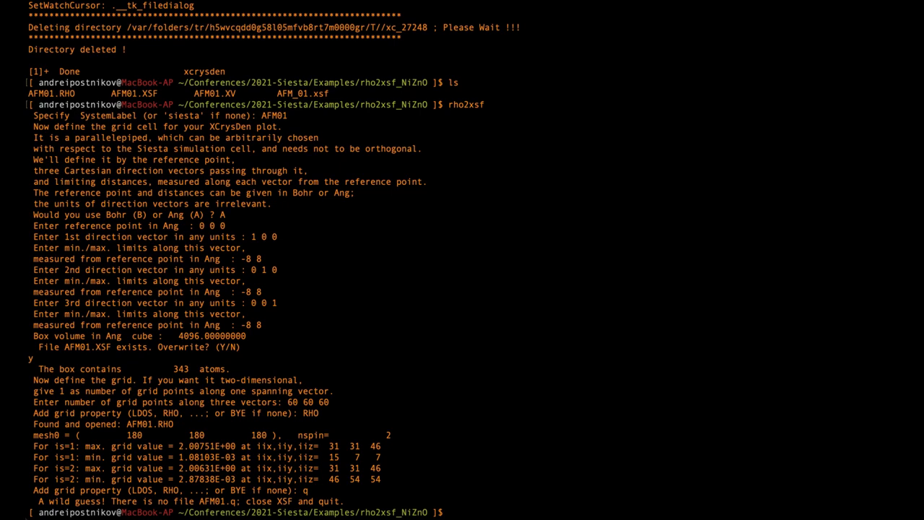
text(xcry)
text(sden &)
key(Return)
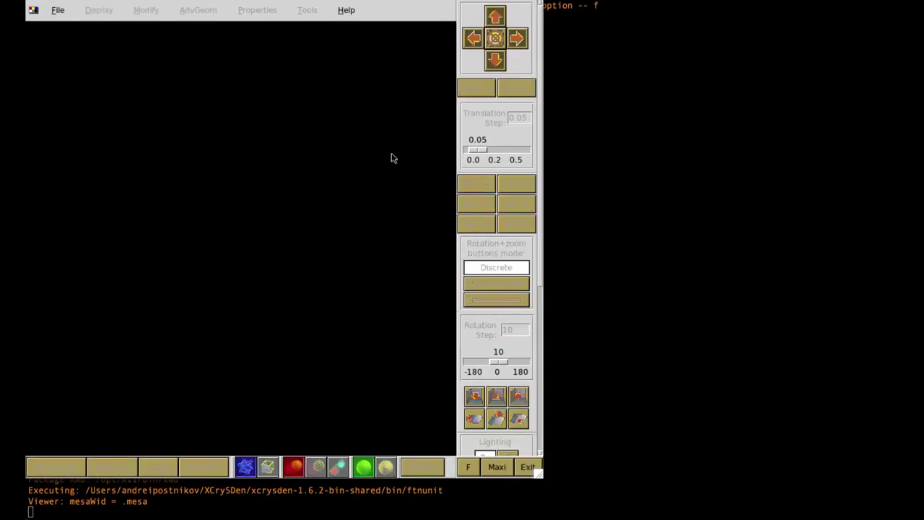
Load the AFM01.XSF structure file into XCrySDen.
click(60, 9)
mouse_move(86, 57)
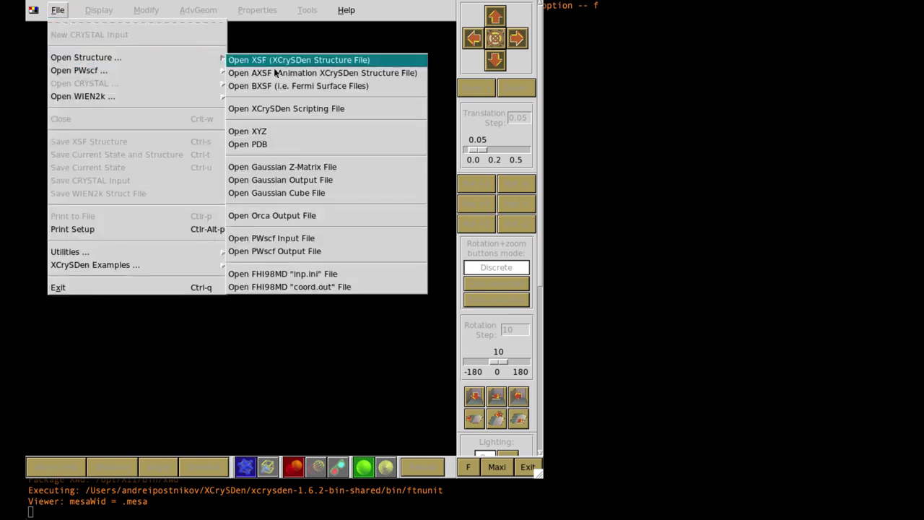
click(286, 63)
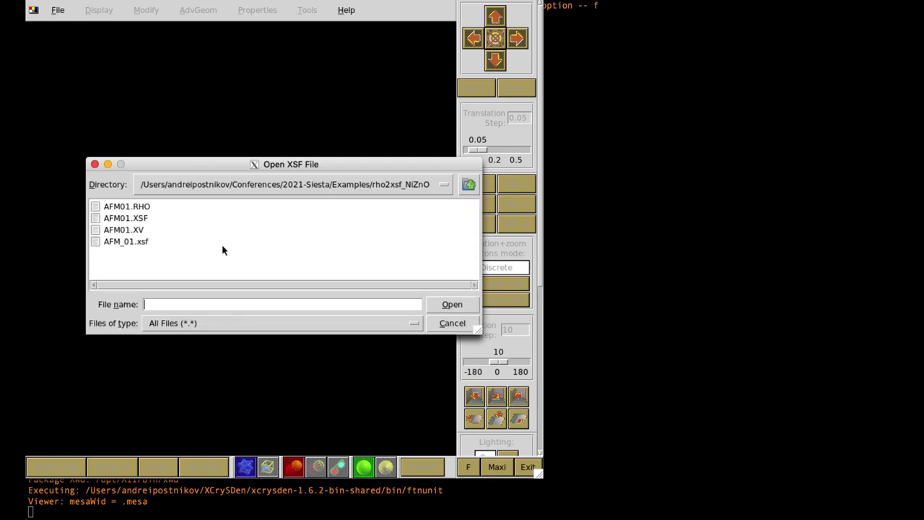
click(144, 220)
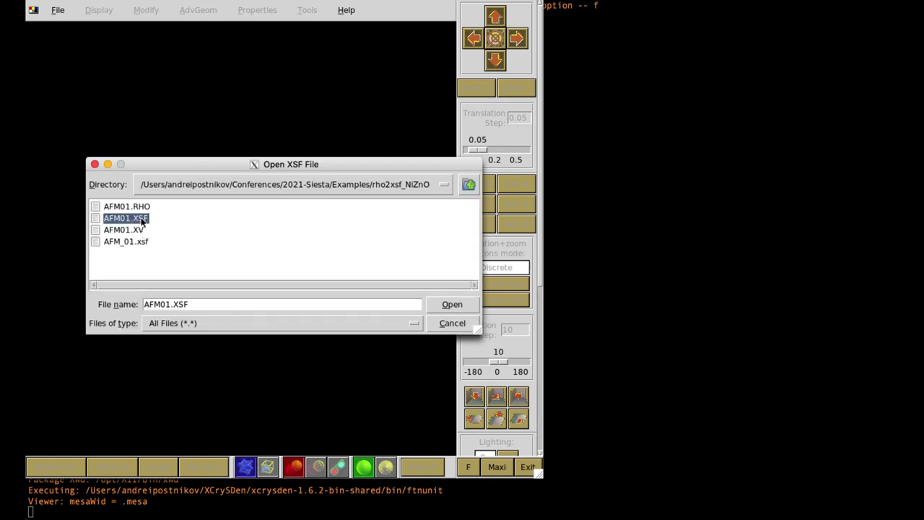
click(461, 305)
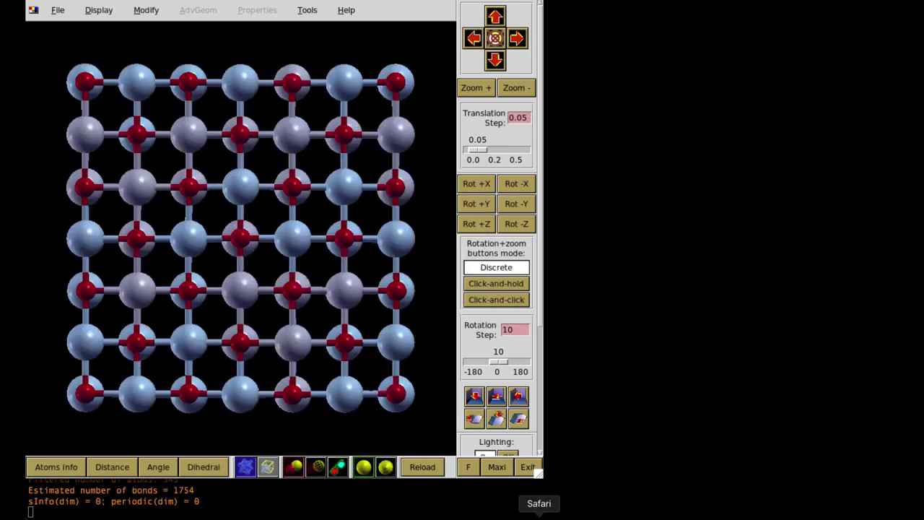
Enlarge the viewer, zoom out and rotate the lattice into an oblique 3-D view.
drag(540, 476, 752, 516)
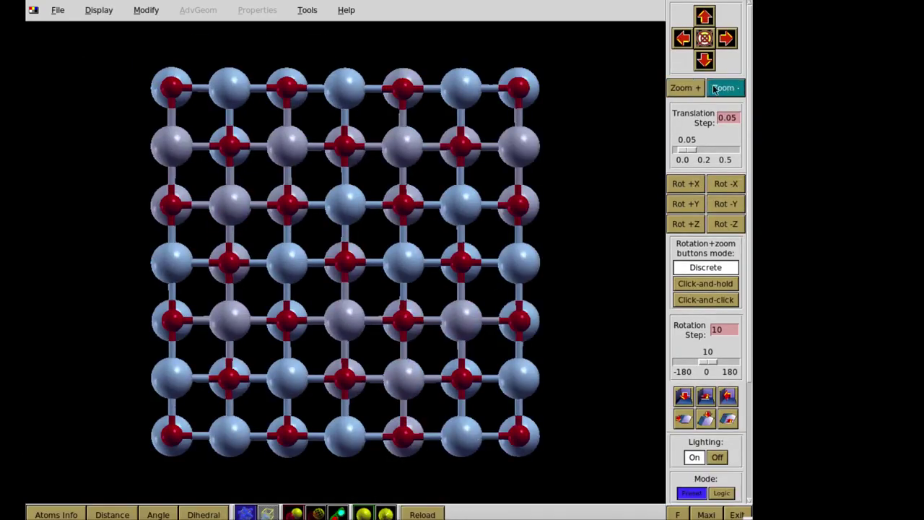
click(723, 90)
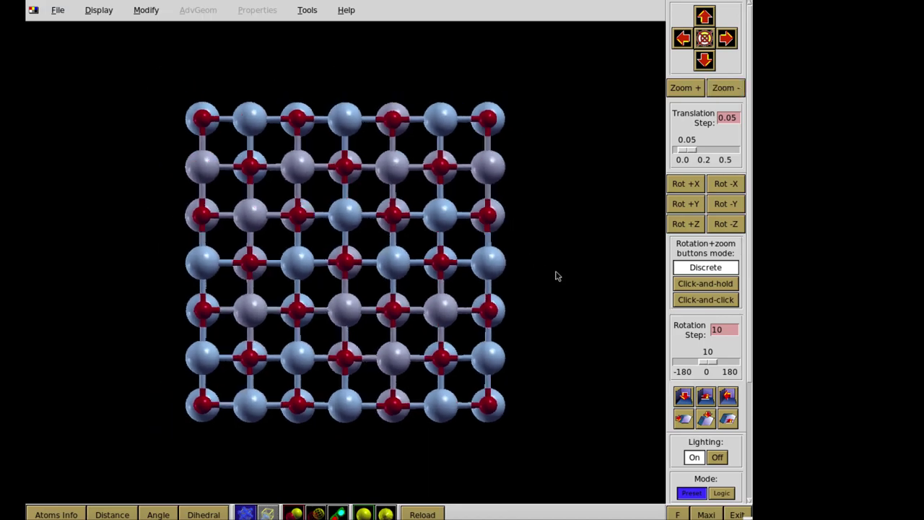
mouse_move(555, 275)
mouse_down()
mouse_move(423, 303)
mouse_move(527, 289)
mouse_up()
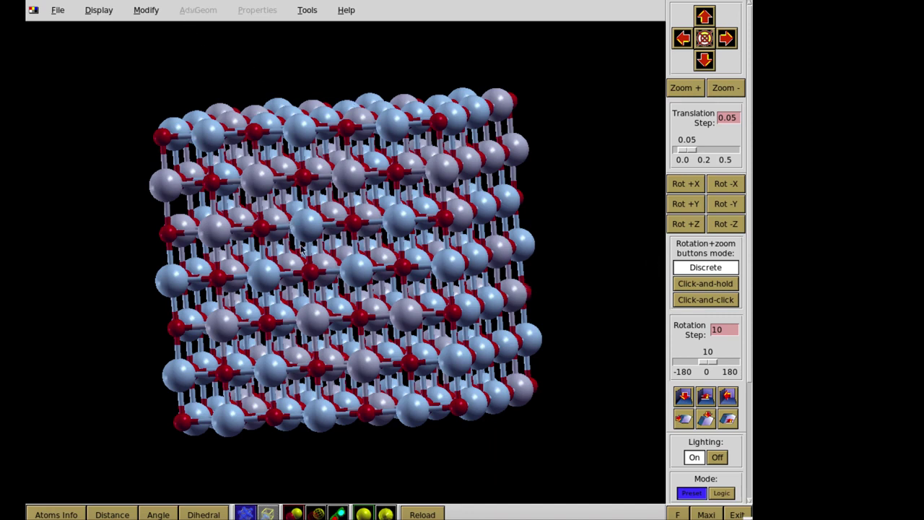
Open the AFM01 data grid with the spin_2 sub-block included and its multiply factor edited.
click(308, 12)
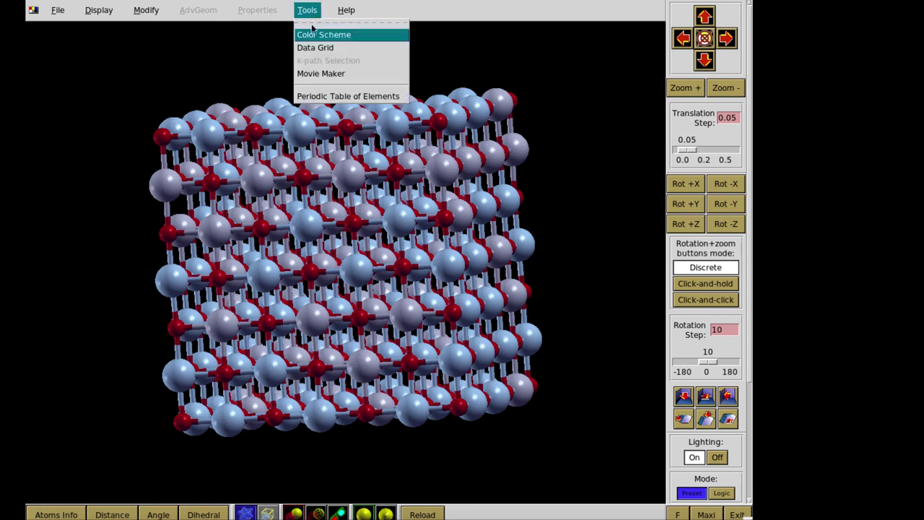
click(313, 48)
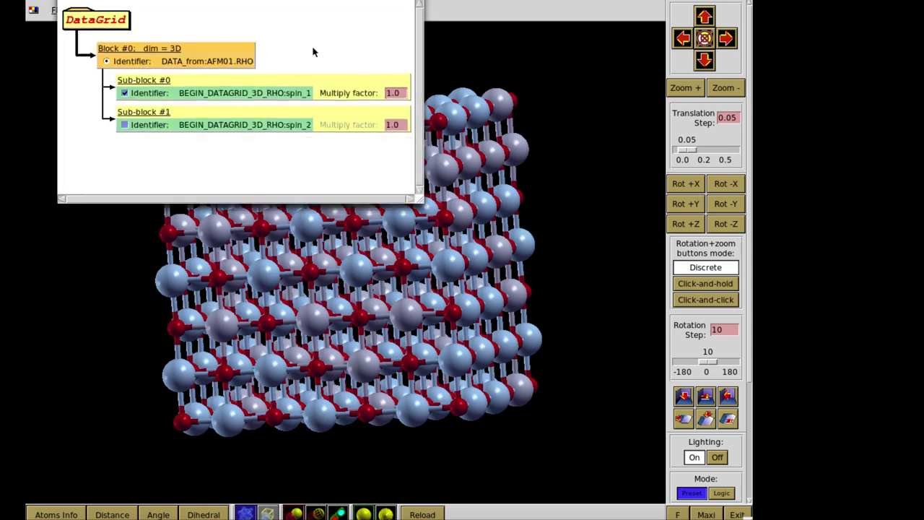
click(124, 125)
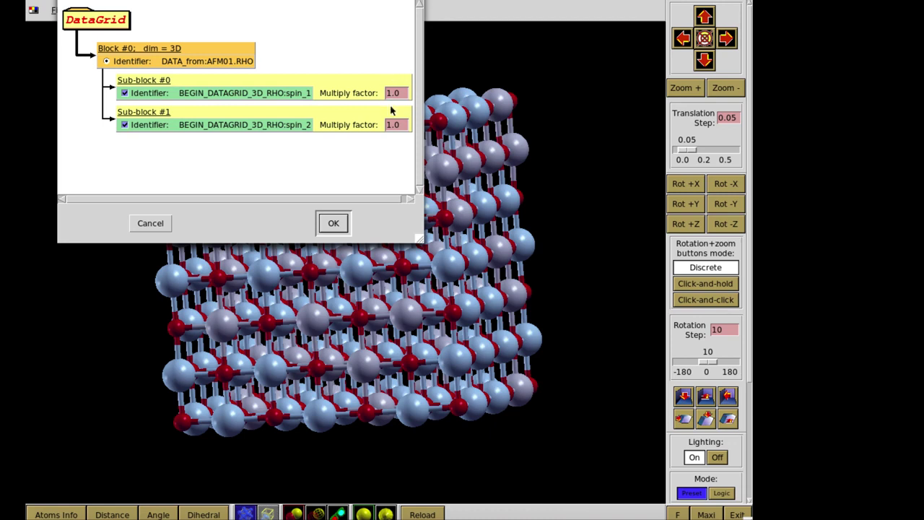
click(387, 124)
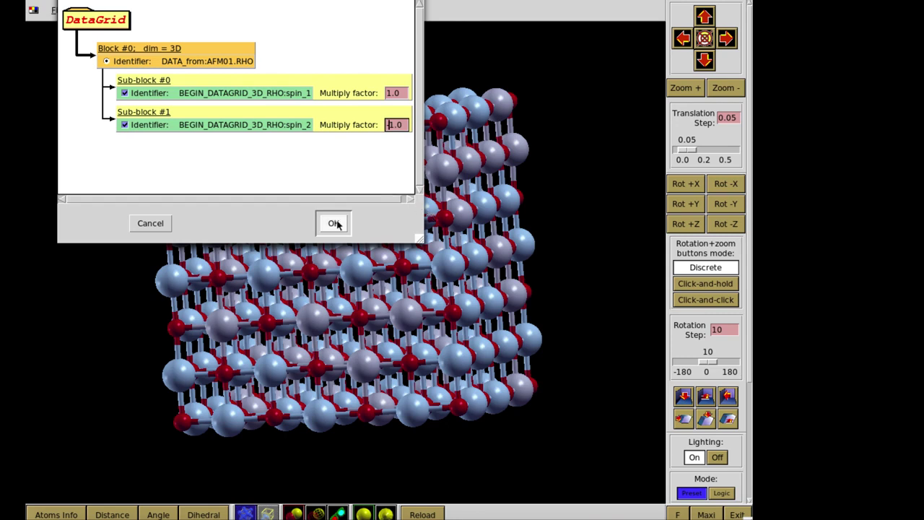
click(335, 223)
text(0.05)
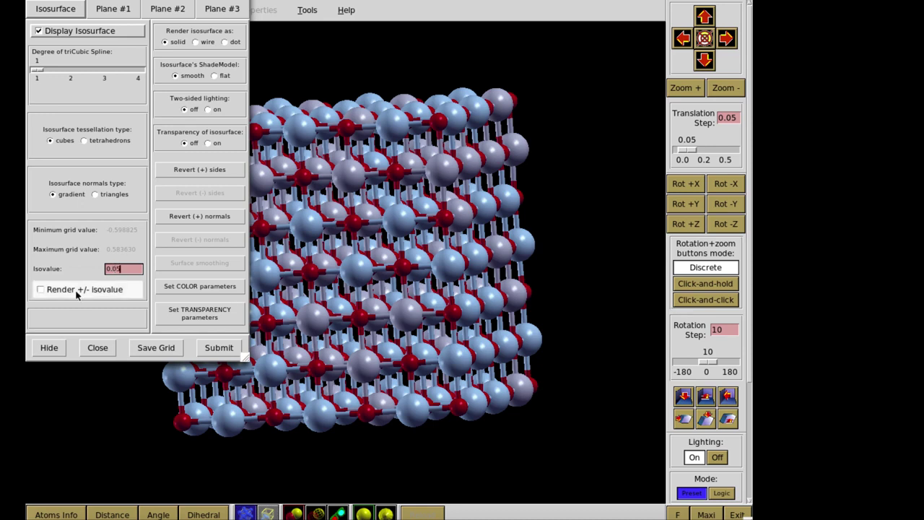
Render ± isosurfaces, stepping the isovalue down from 0.05 through 0.02 and 0.01 to 0.005.
click(40, 289)
click(207, 346)
text(0.02)
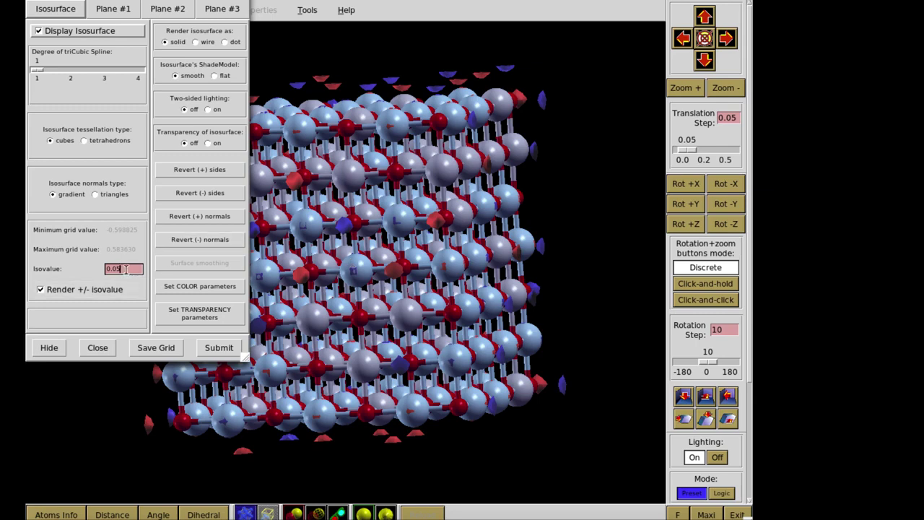
click(218, 349)
text(0.01)
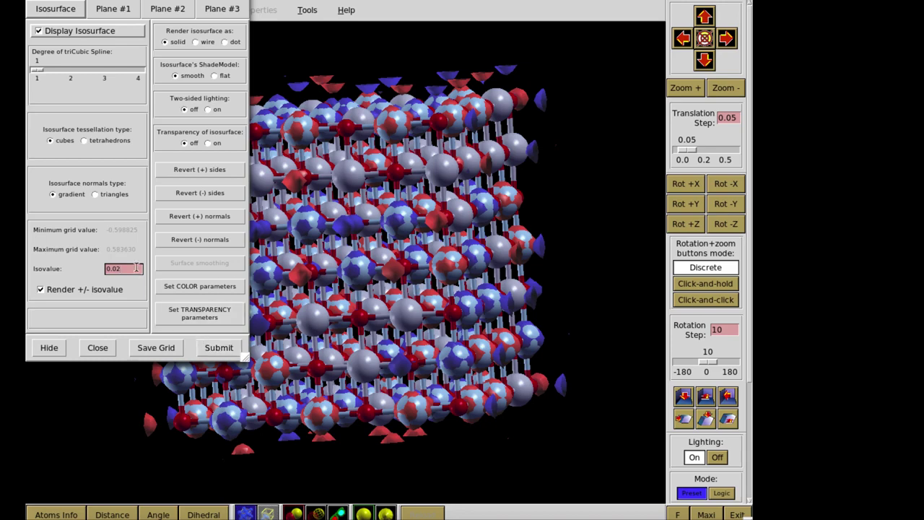
click(218, 348)
text(0.005)
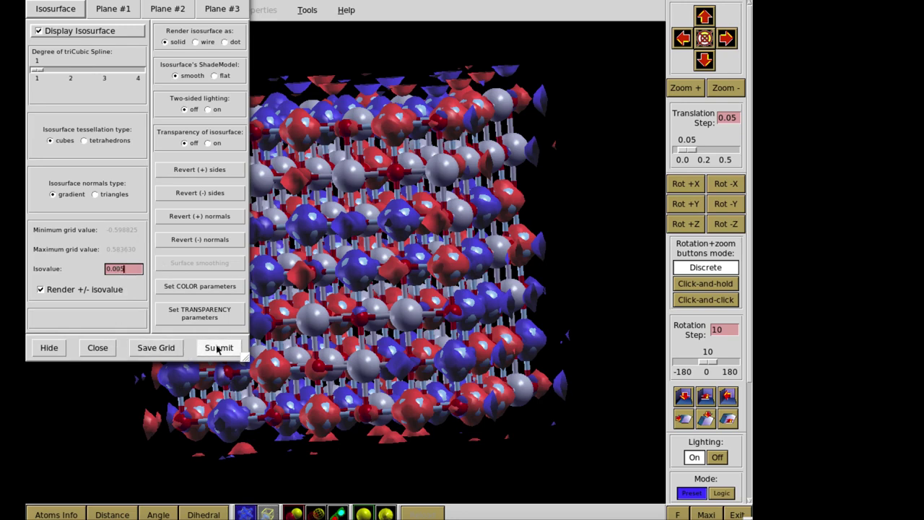
click(216, 348)
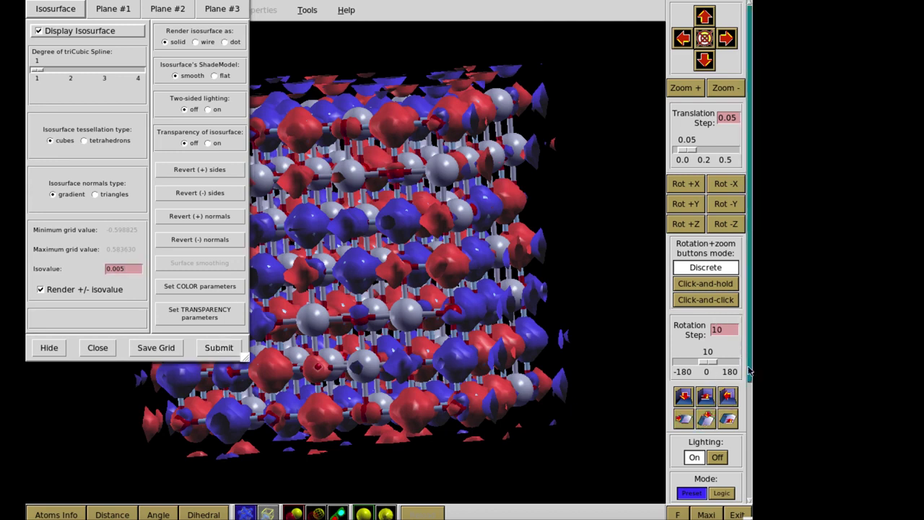
Switch the structure to sticks-only display and rotate the cluster to inspect the isosurface lobes.
drag(752, 372, 764, 479)
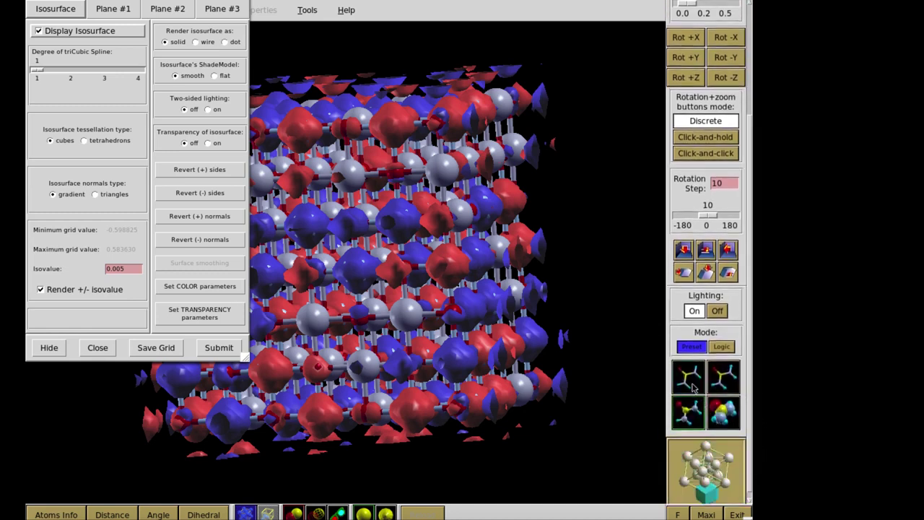
click(691, 386)
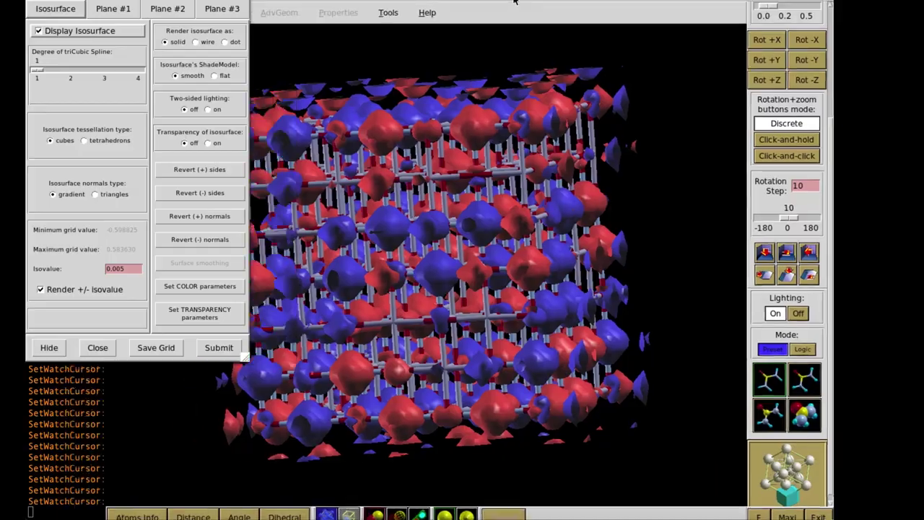
drag(422, 0, 534, 2)
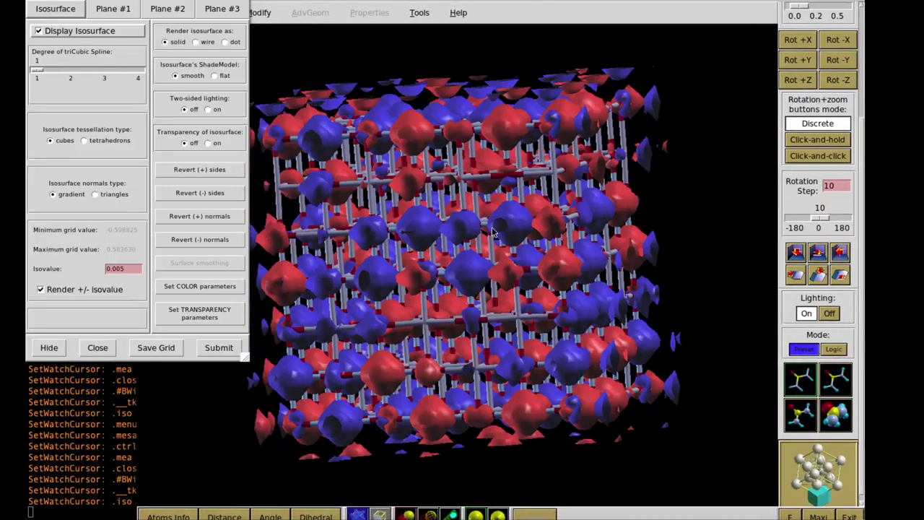
mouse_move(487, 270)
mouse_down()
mouse_move(547, 301)
mouse_move(510, 263)
mouse_up()
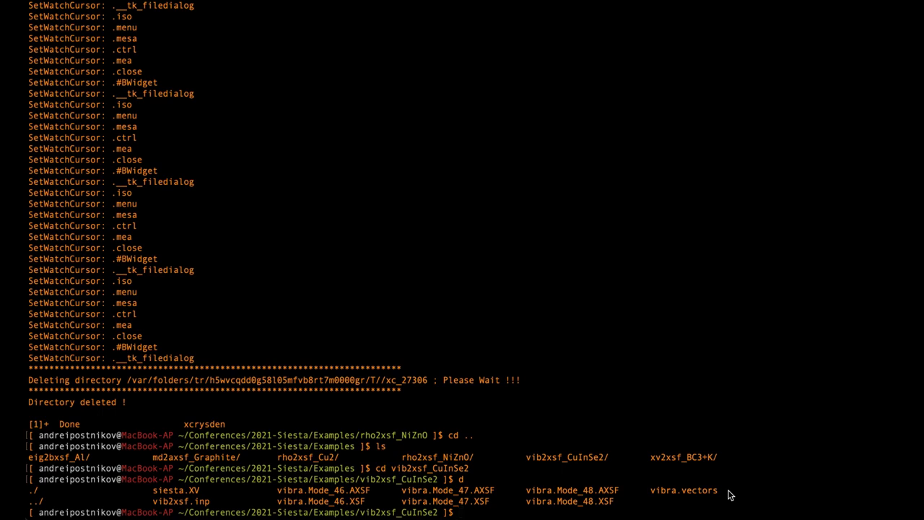
Enter the vib2xsf command in the vib2xsf_CuInSe2 folder.
text(vib)
text(2xsf)
Start vib2xsf with system label siesta, Ångström units and the reference point at 0 0 0.
key(Return)
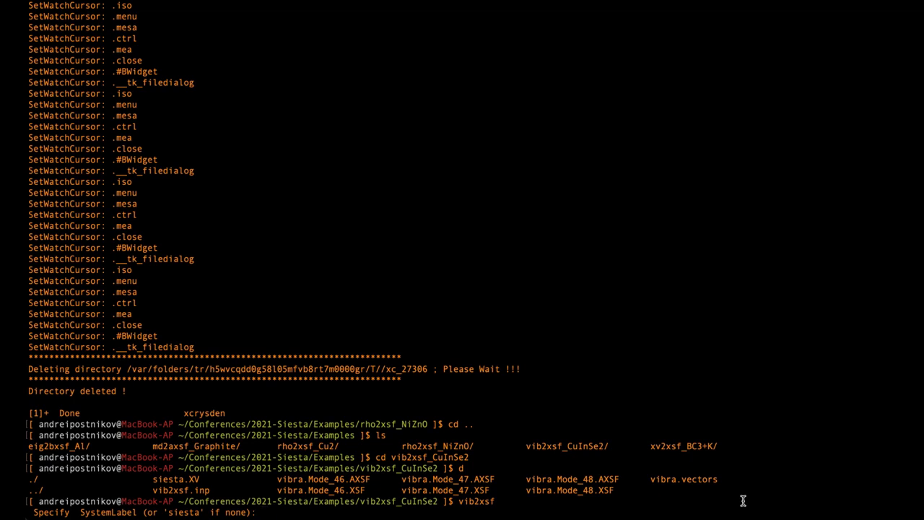
text(s)
text(iesta)
key(Return)
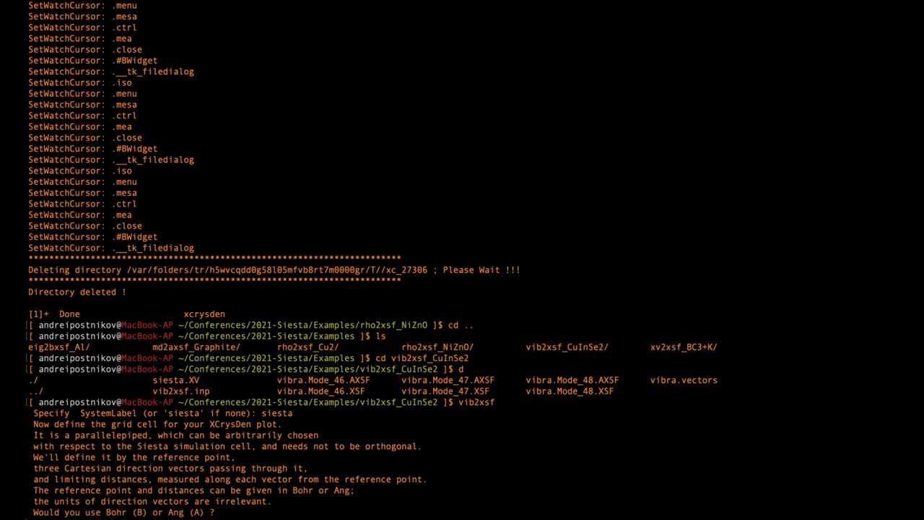
text(A)
key(Return)
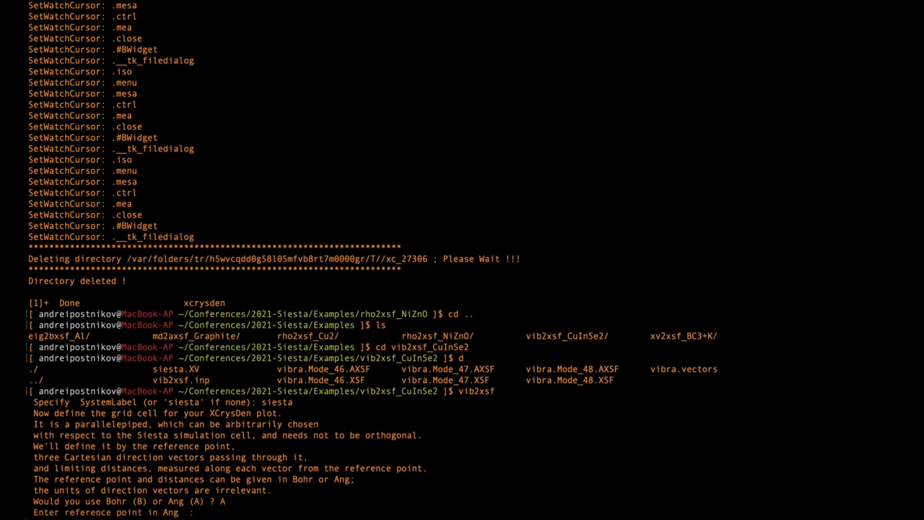
text(0 0 0)
key(Return)
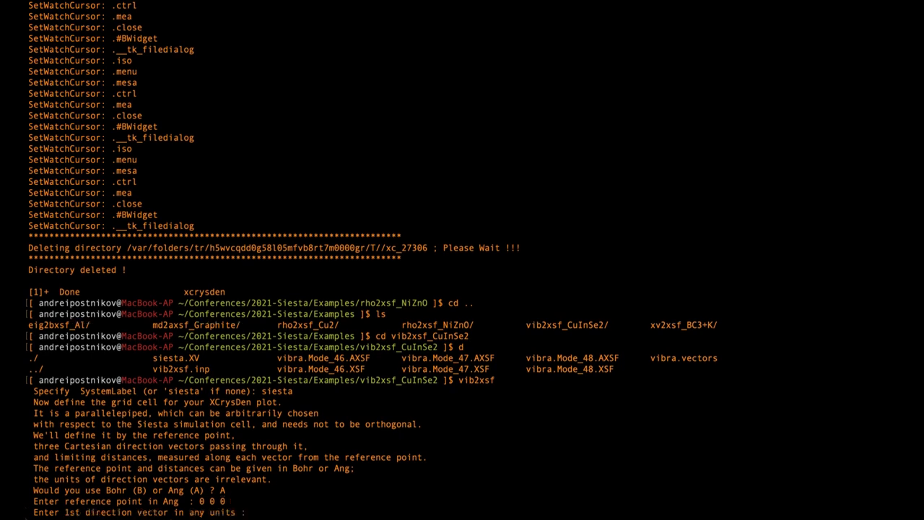
Define grid vectors along x, y, z with limits −4 to 4, −4 to 4 and −5 to 5.
text(1)
text(0 0)
key(Return)
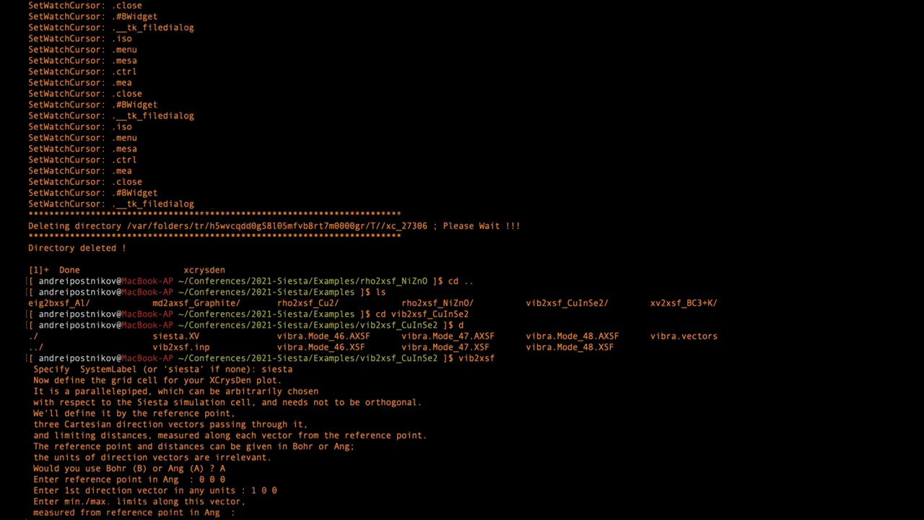
text(-4 )
text(4)
key(Return)
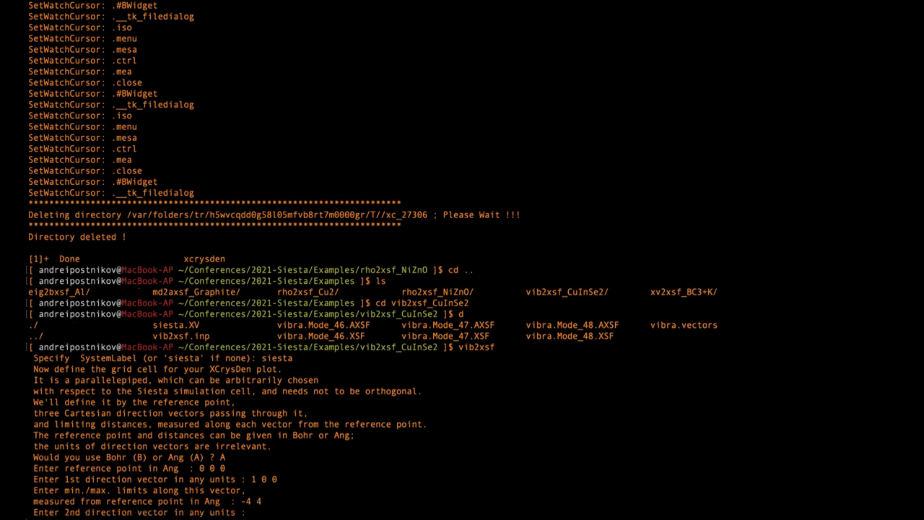
text(0 1 )
text(0)
key(Return)
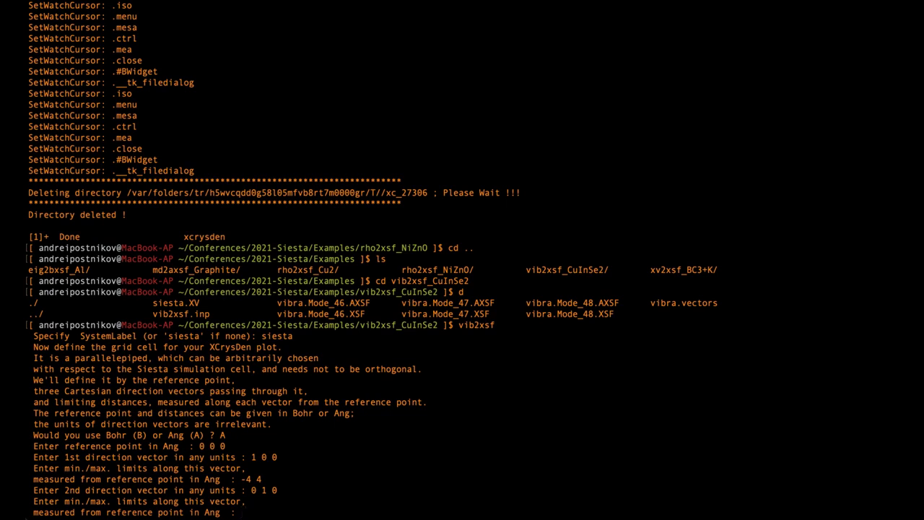
text(-4 4)
key(Return)
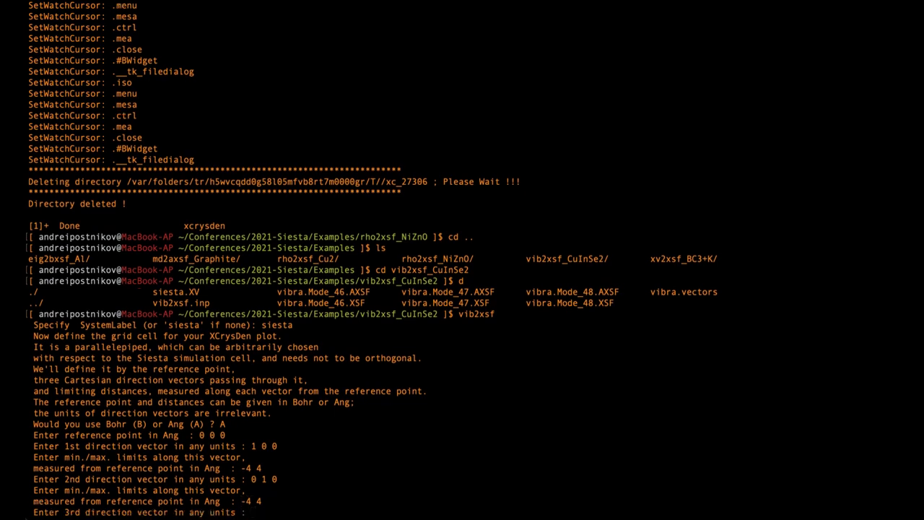
text(0 0 )
text(1)
key(Return)
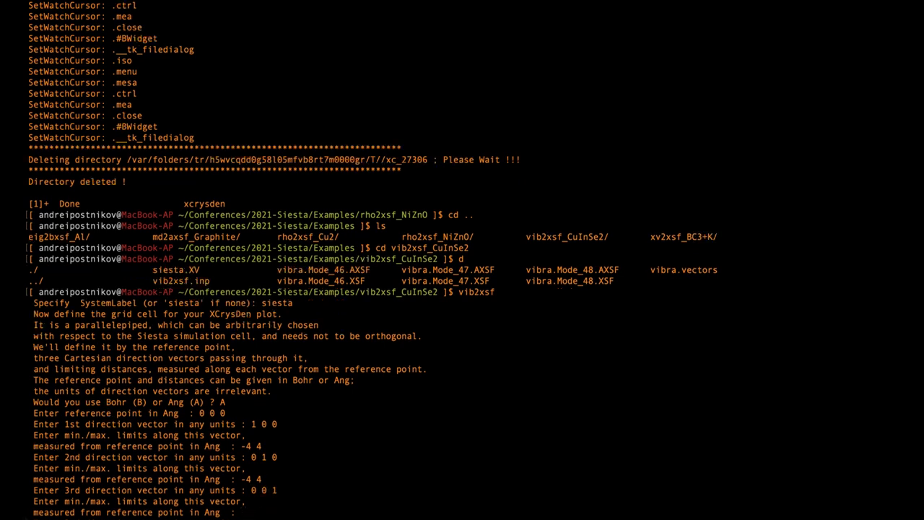
text(-5 5)
key(Return)
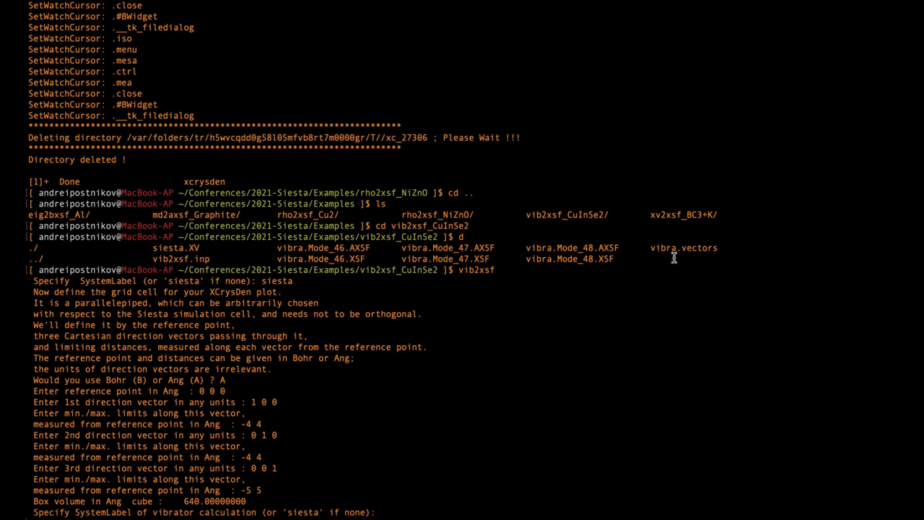
Set label vibra, modes 47 to 48, maximum displacement 0.1 and 24 animation steps.
text(vib)
text(ra)
key(Return)
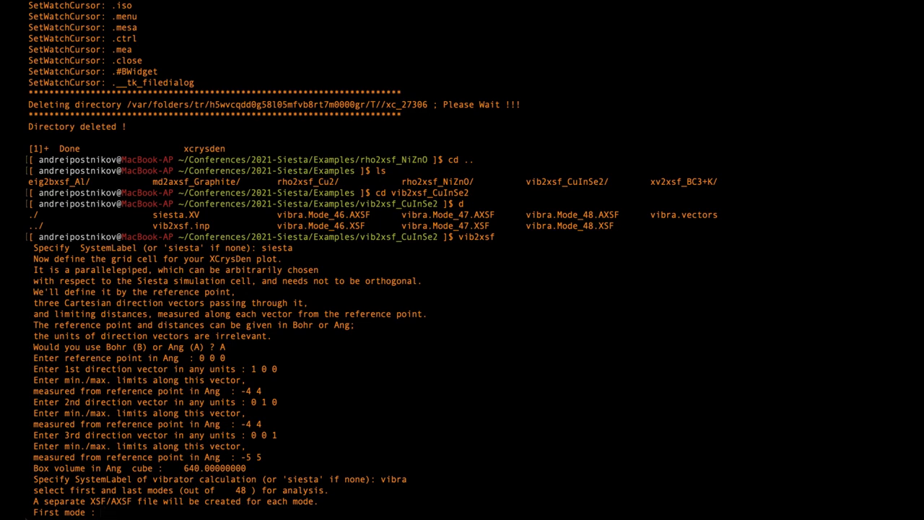
text(47)
key(Return)
text(48)
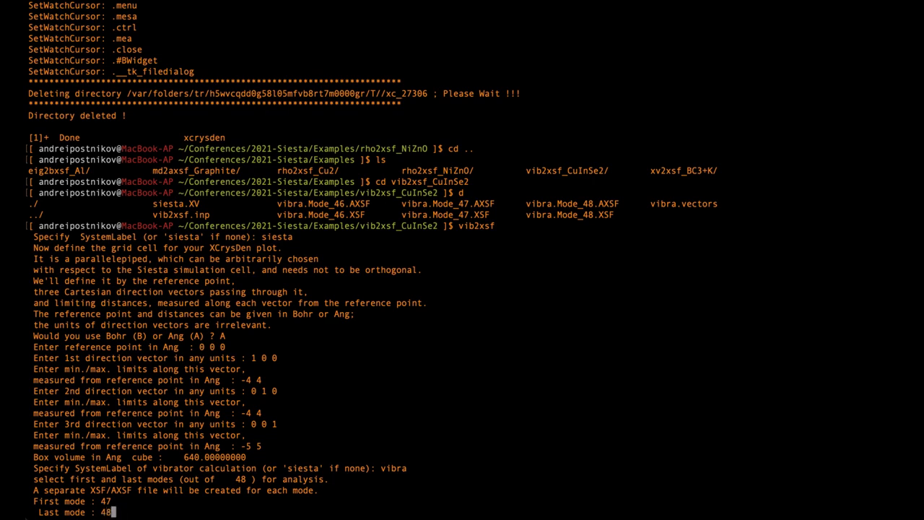
key(Return)
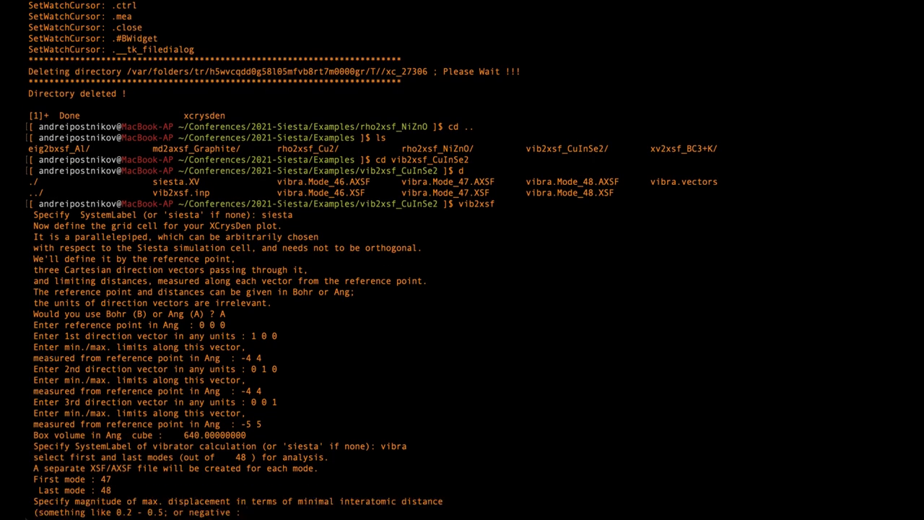
text(0.1)
key(Return)
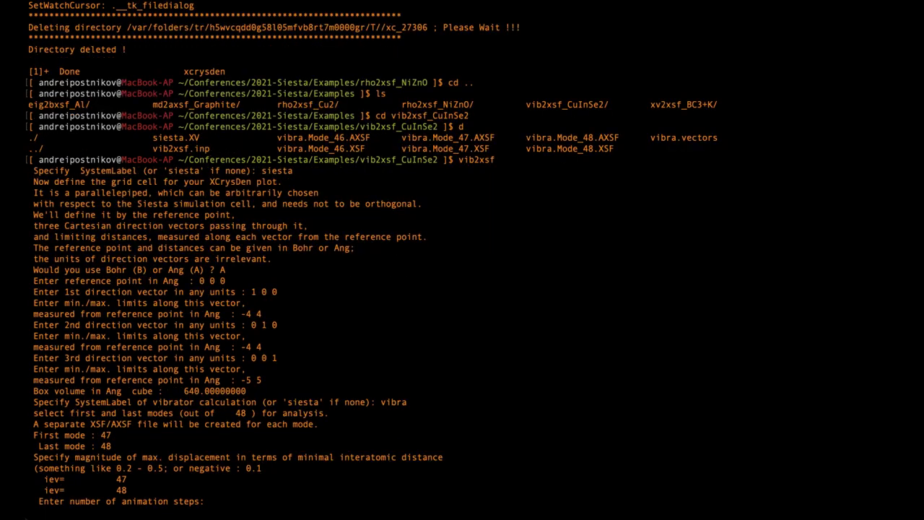
text(24)
key(Return)
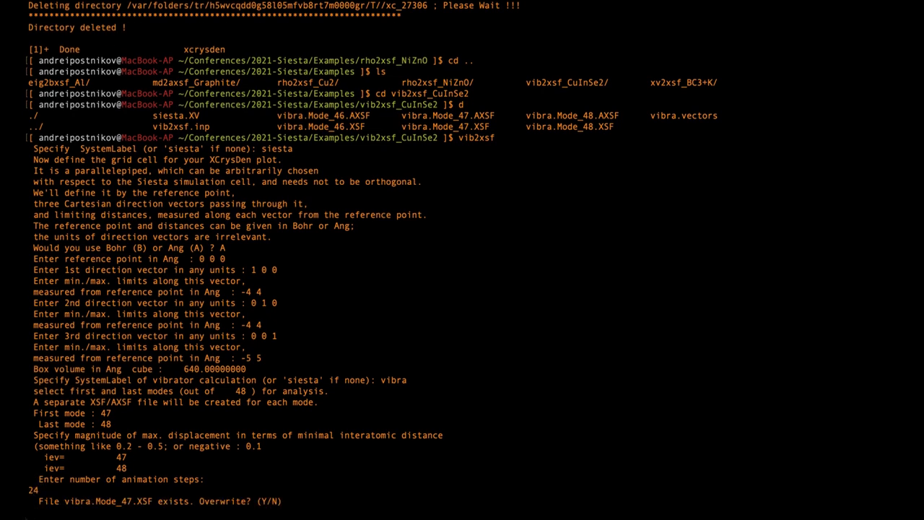
Approve replacing the Mode 47 and 48 XSF/AXSF files and launch XCrySDen in the background.
text(Y)
key(Return)
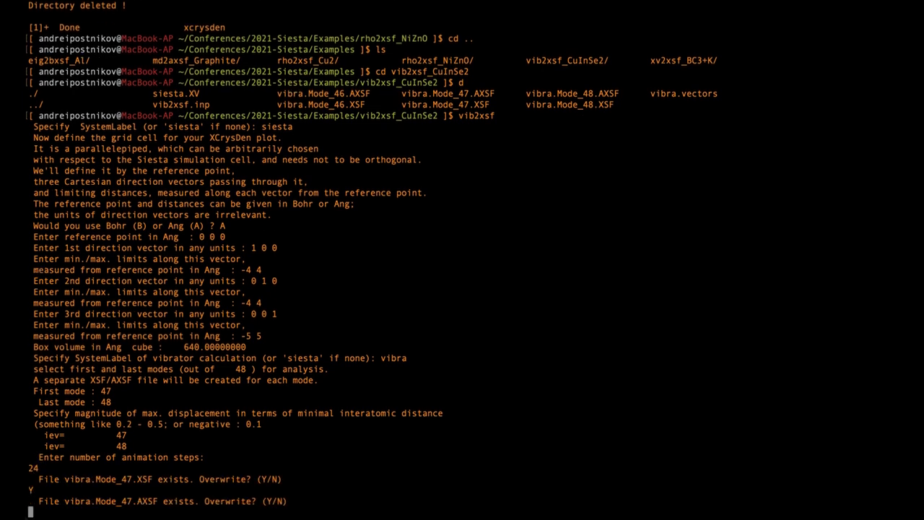
text(y)
key(Return)
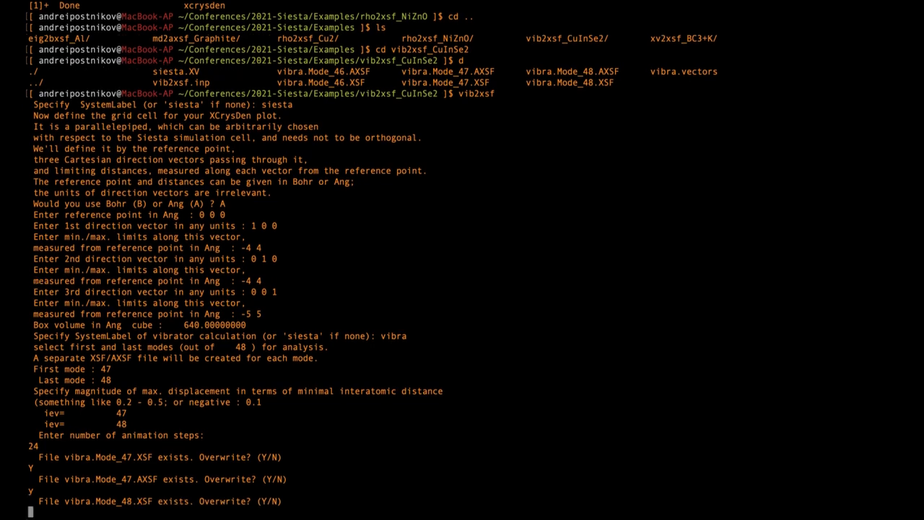
text(y)
key(Return)
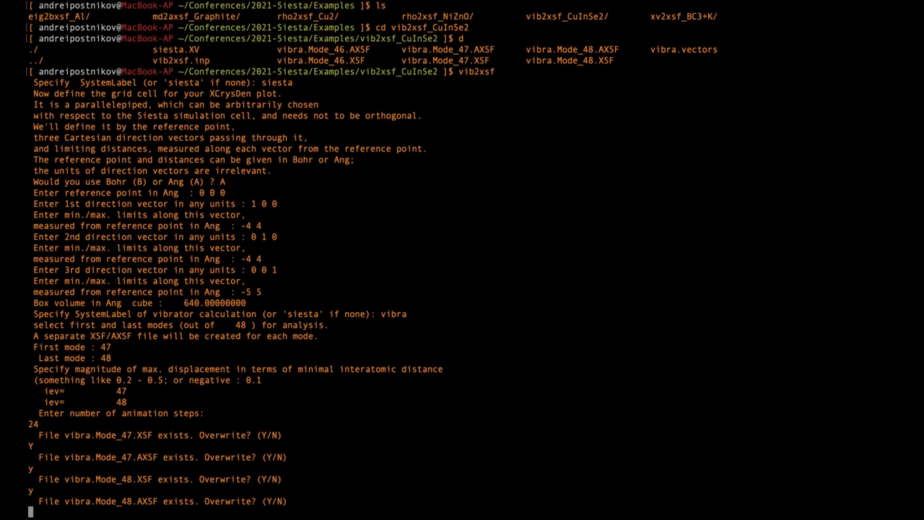
text(y)
key(Return)
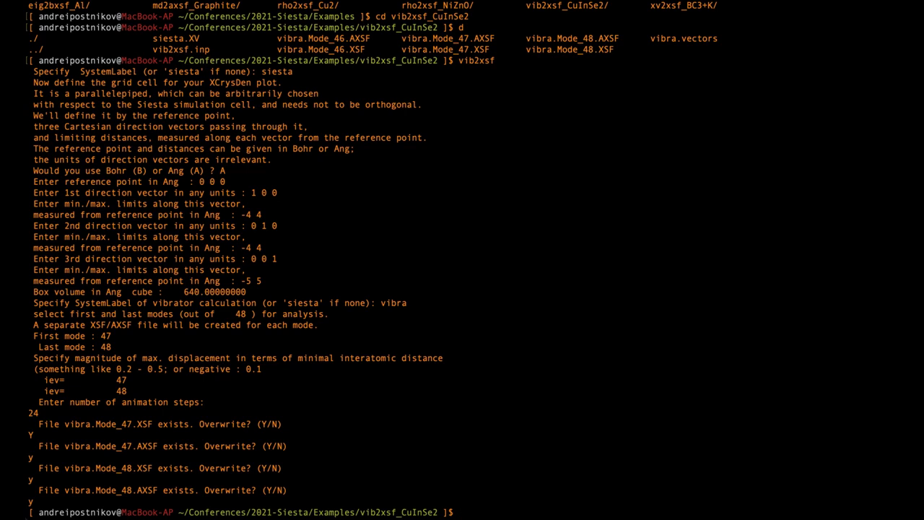
text(xcr)
text(ysden )
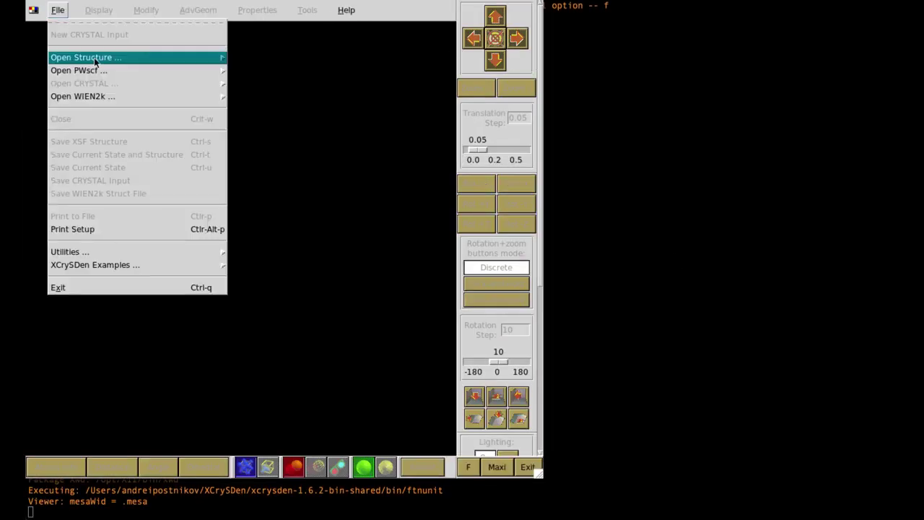
mouse_move(86, 57)
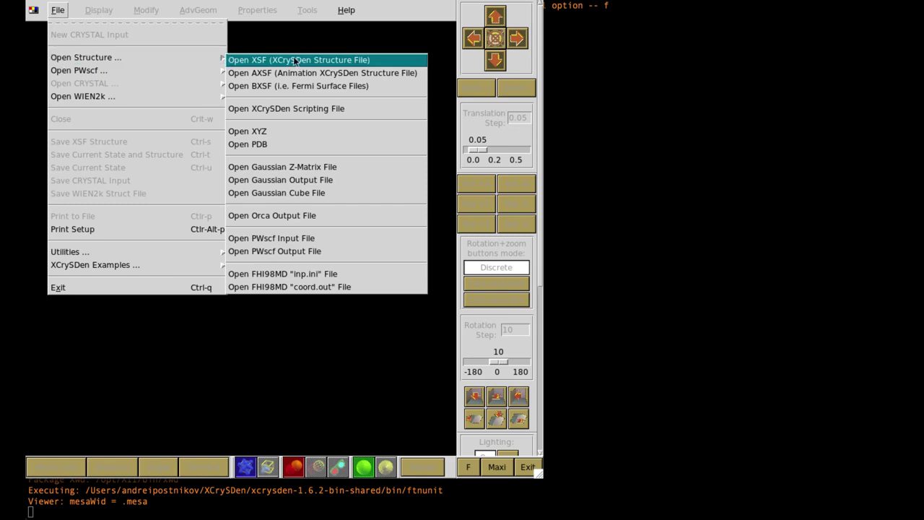
Open vibra.Mode_48.AXSF as an animated structure file.
click(292, 73)
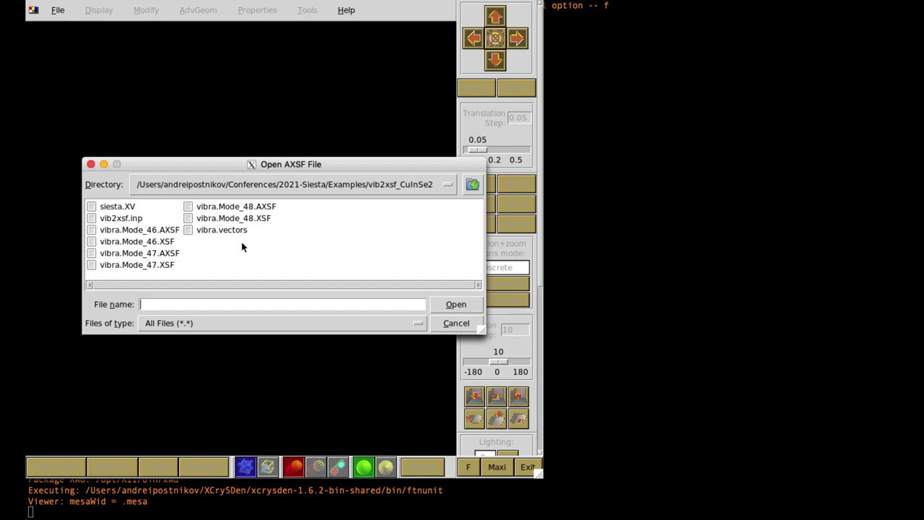
click(274, 208)
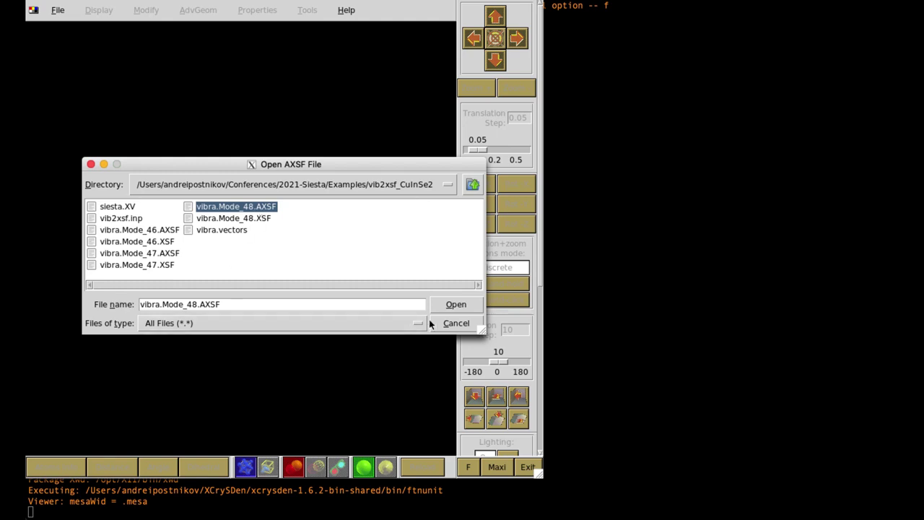
click(461, 307)
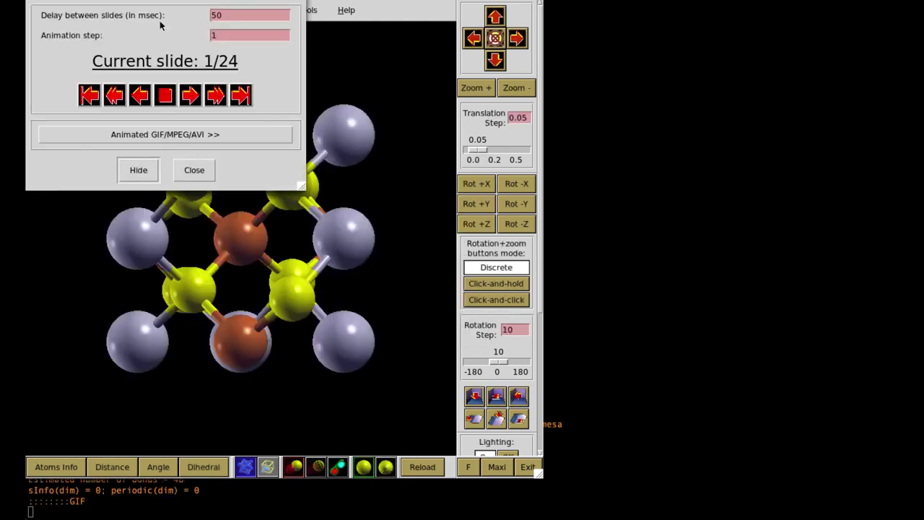
Move the animation controls aside and play the mode 48 vibration forward and backward.
drag(148, 2, 514, 182)
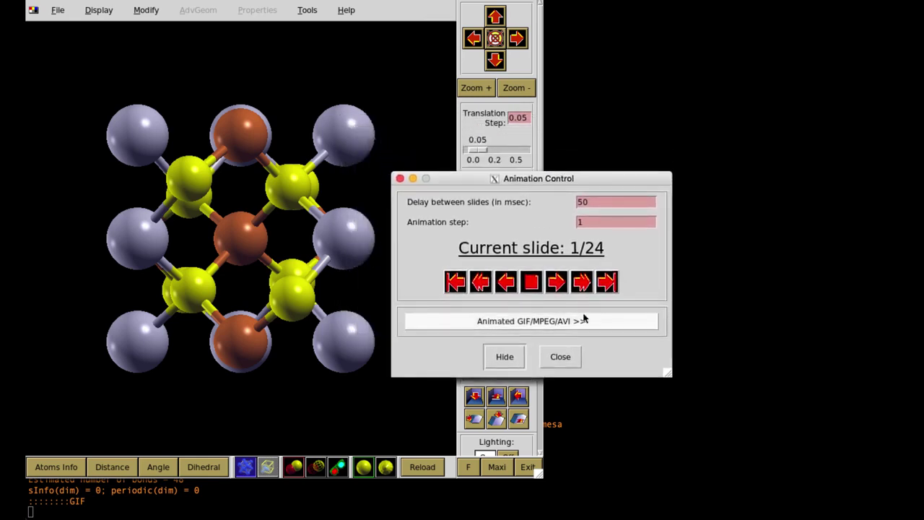
click(582, 282)
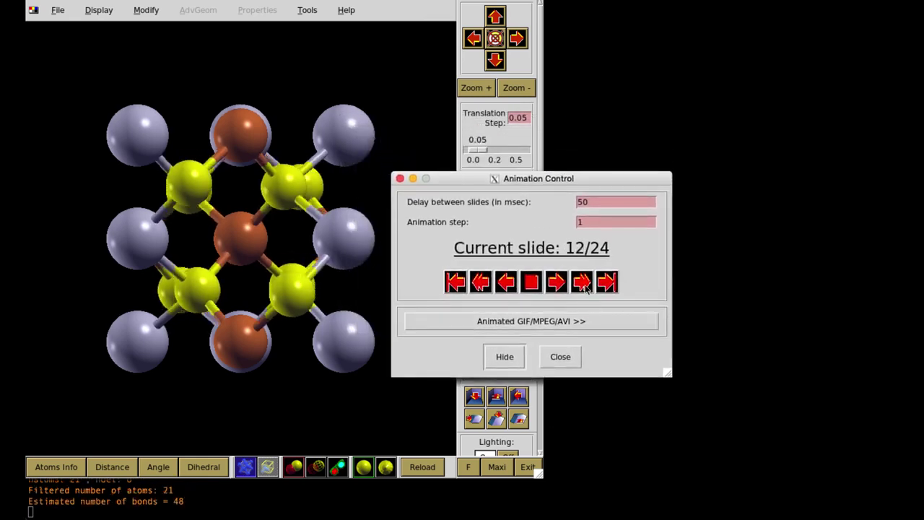
click(480, 282)
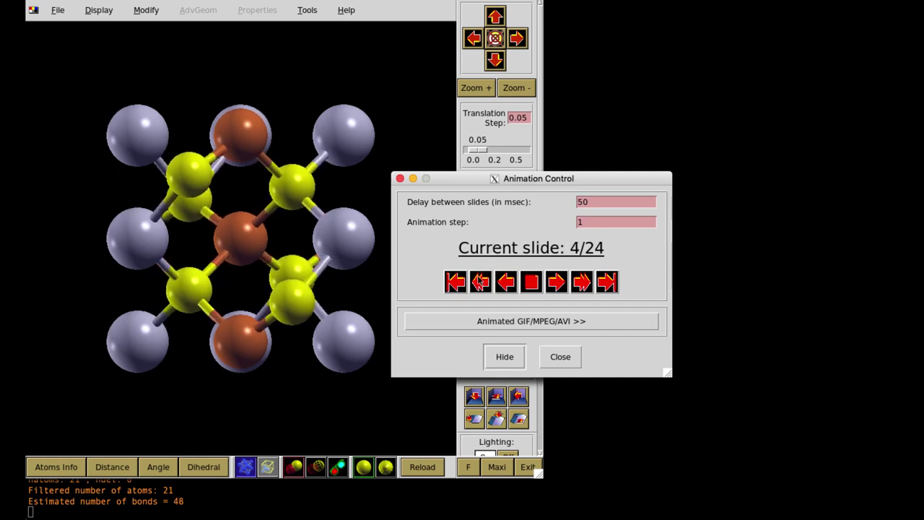
Rotate the cluster to an oblique view, replay the animation forward, then close the controls.
click(138, 315)
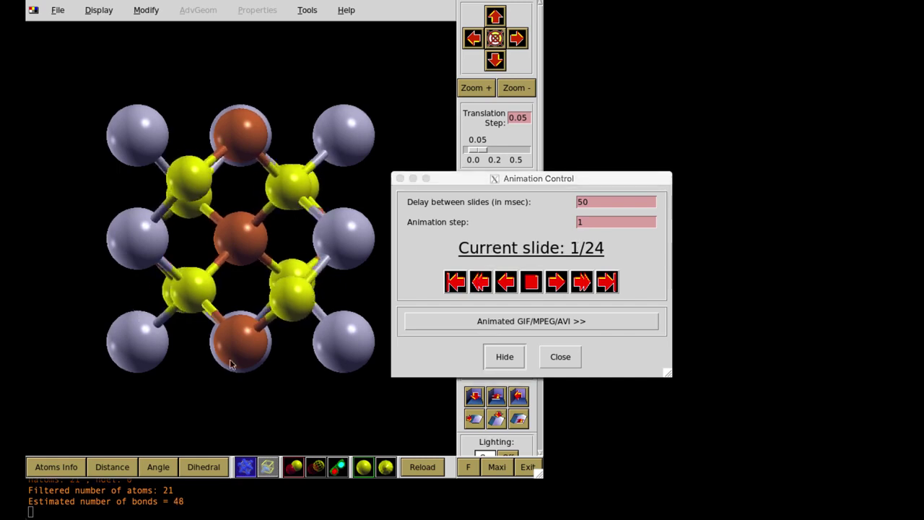
mouse_move(143, 373)
mouse_down()
mouse_move(265, 414)
mouse_move(230, 402)
mouse_up()
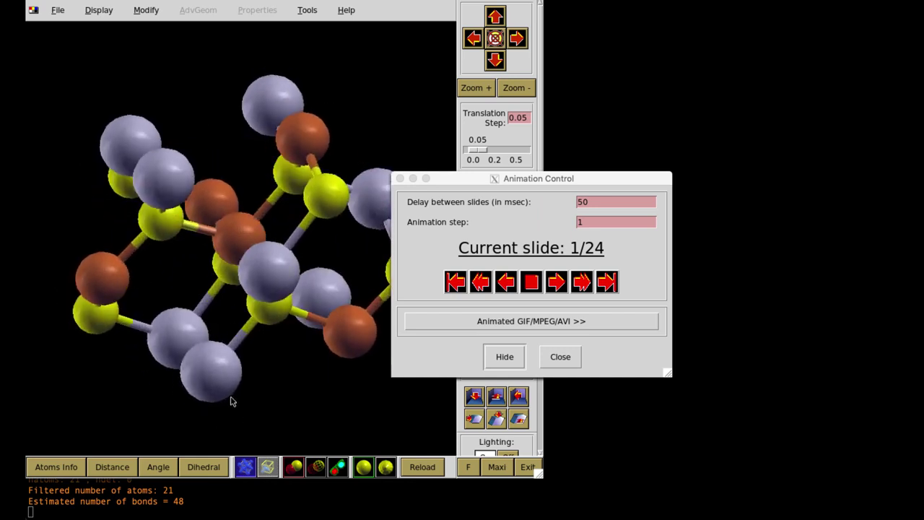
click(582, 281)
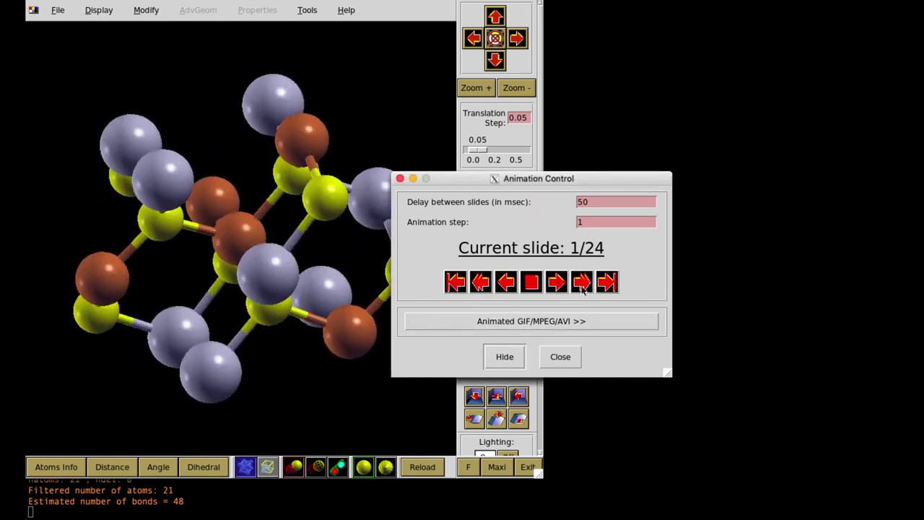
click(583, 287)
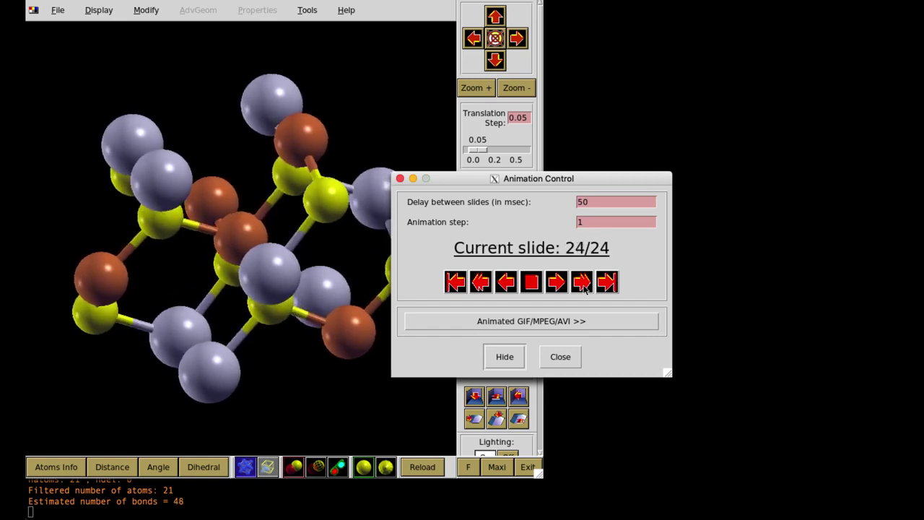
click(560, 357)
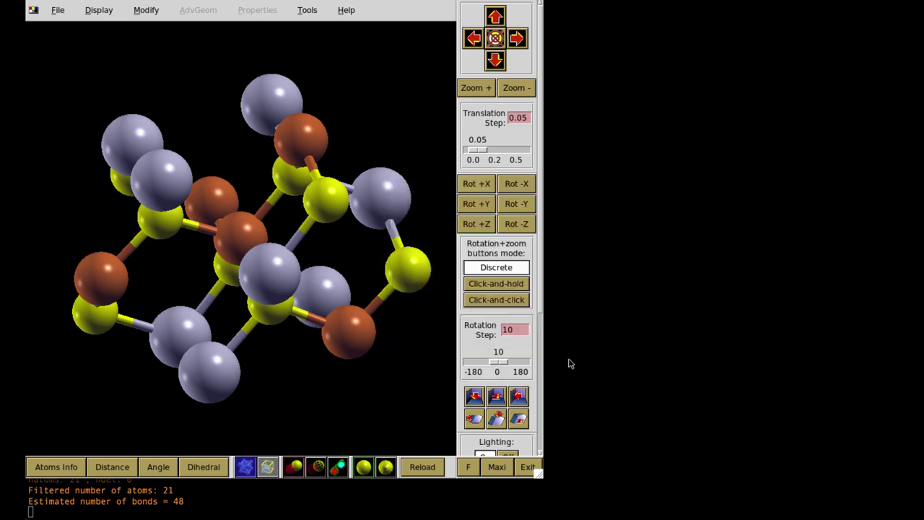
Close the animated cluster and load vibra.Mode_48.XSF as a static structure.
click(58, 10)
click(65, 117)
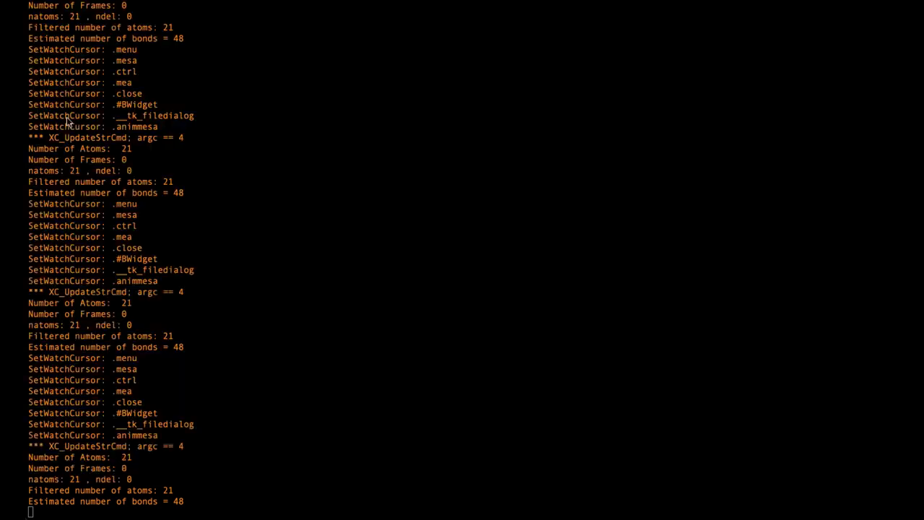
click(58, 10)
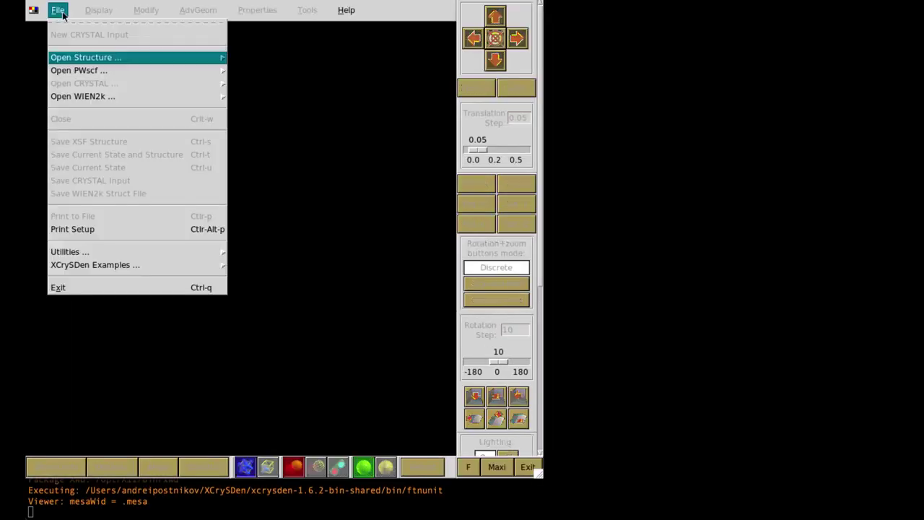
mouse_move(85, 57)
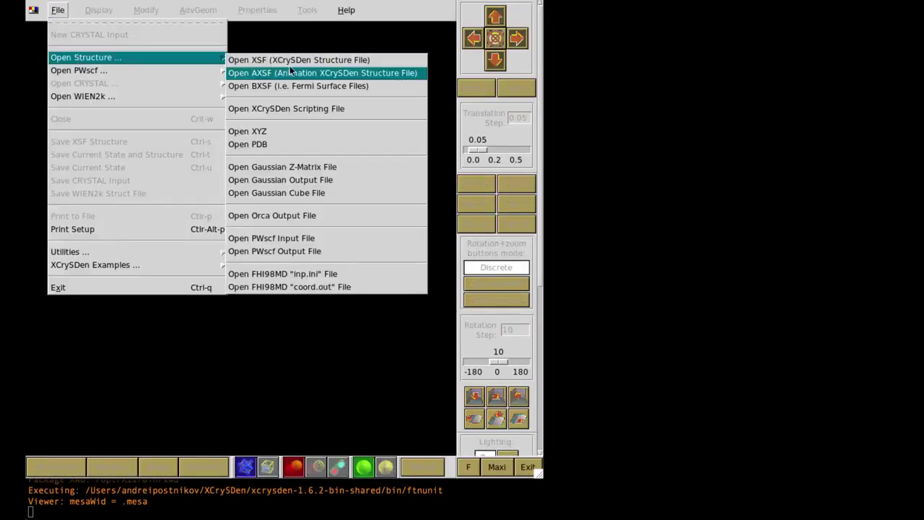
click(299, 62)
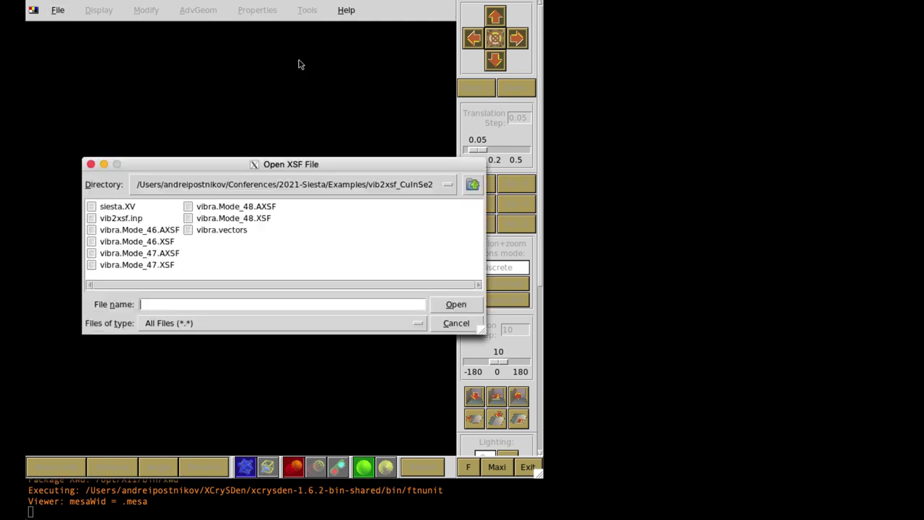
click(252, 220)
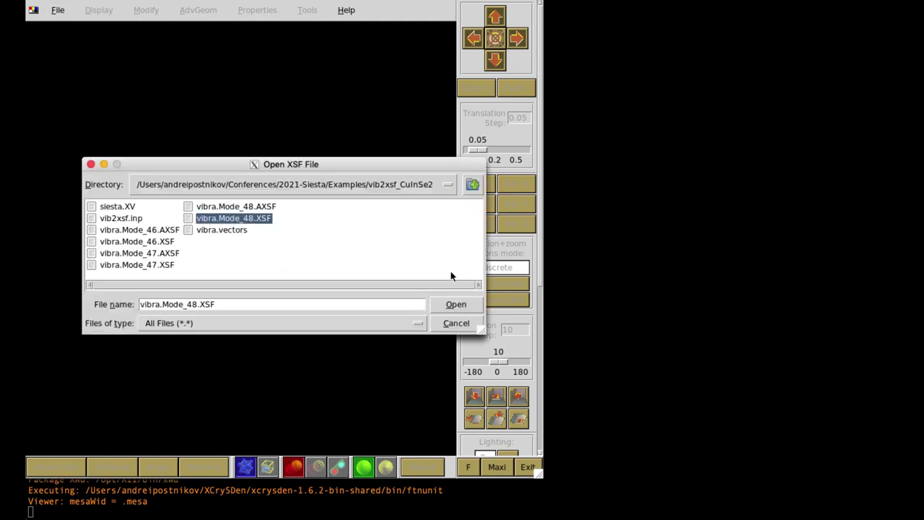
click(462, 304)
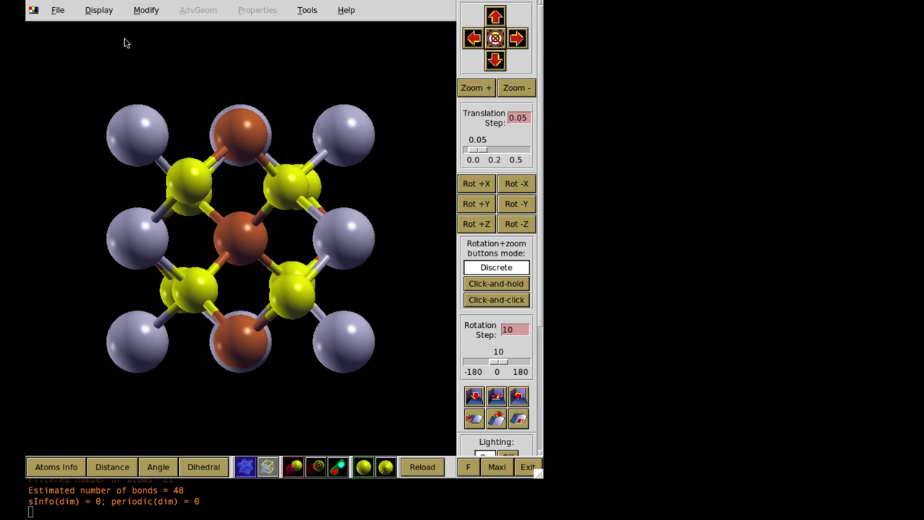
Show mode 48 forces as green arrows, cycle lighting off and on, and rotate to an oblique view.
click(99, 10)
click(110, 134)
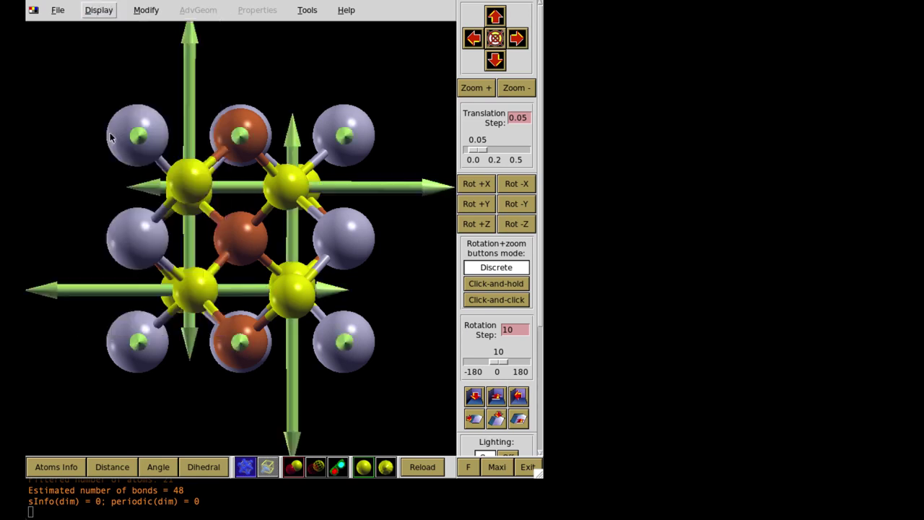
click(146, 10)
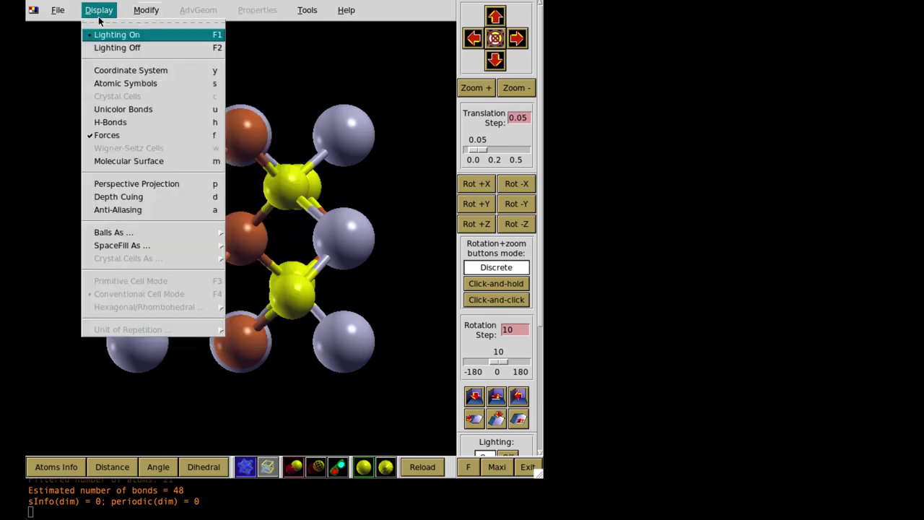
click(99, 45)
click(98, 10)
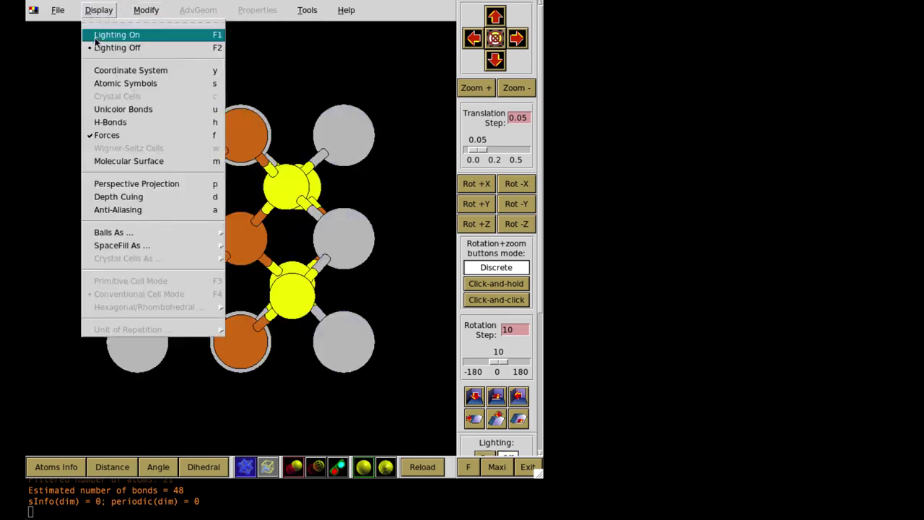
click(98, 36)
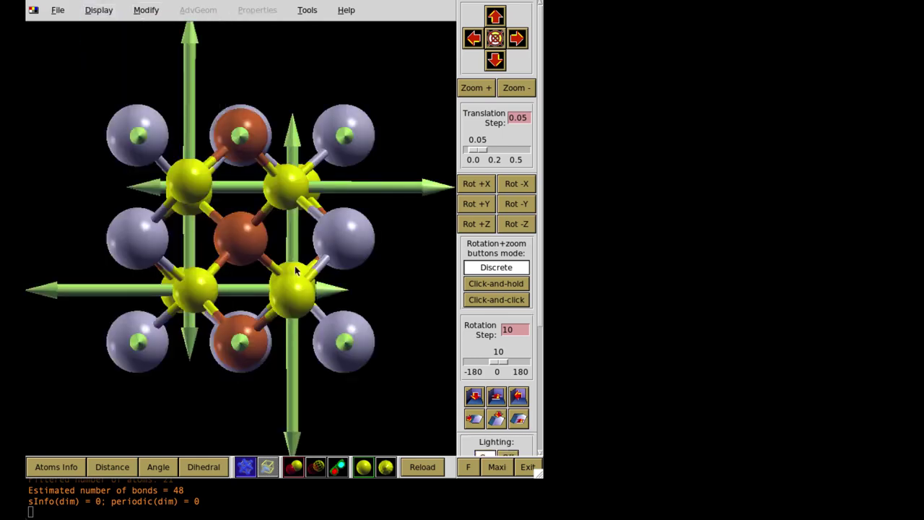
mouse_move(295, 271)
mouse_down()
mouse_move(189, 243)
mouse_move(248, 248)
mouse_move(238, 264)
mouse_move(221, 242)
mouse_move(171, 279)
mouse_move(287, 287)
mouse_move(350, 321)
mouse_move(353, 309)
mouse_up()
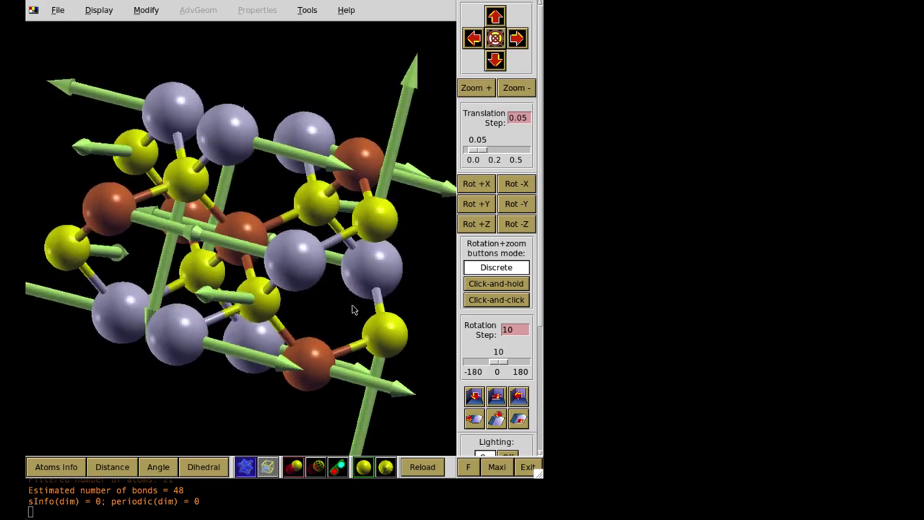